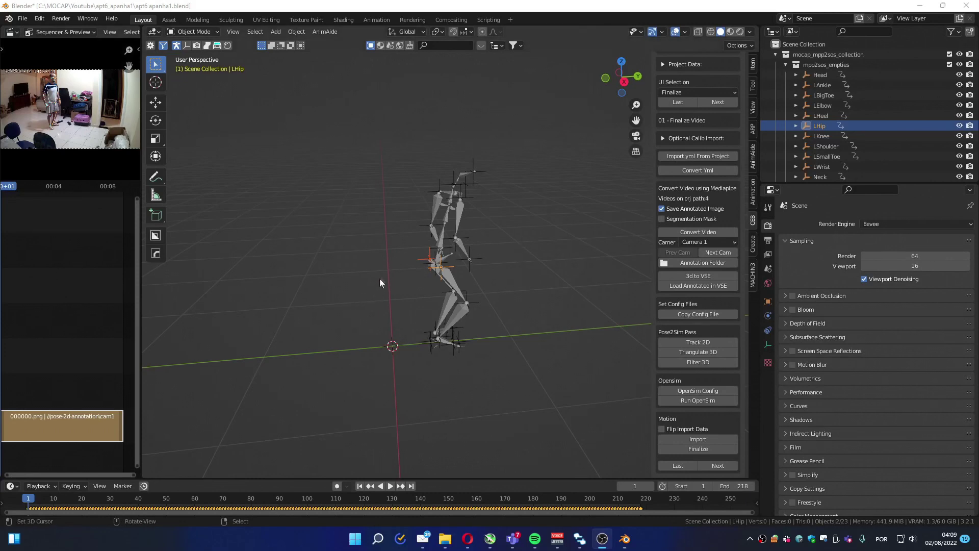
- Deselect the mocap empties and orbit to a frontal view of the skeleton
click(393, 309)
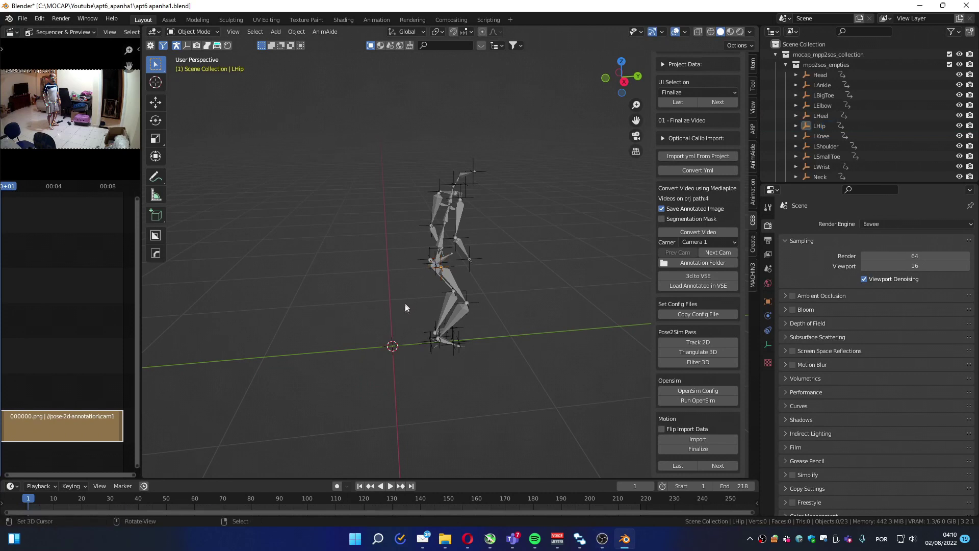
middle_drag(406, 306, 428, 321)
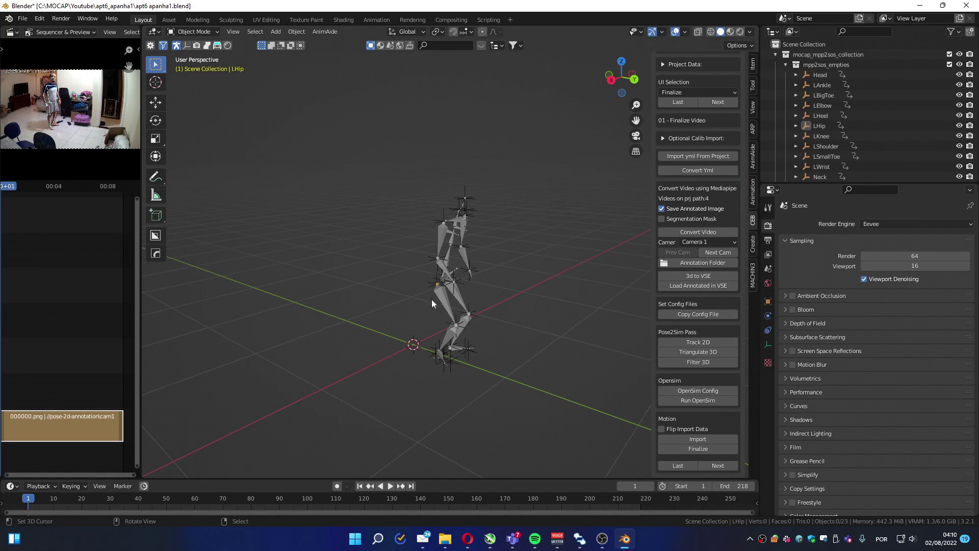
middle_drag(385, 331, 461, 269)
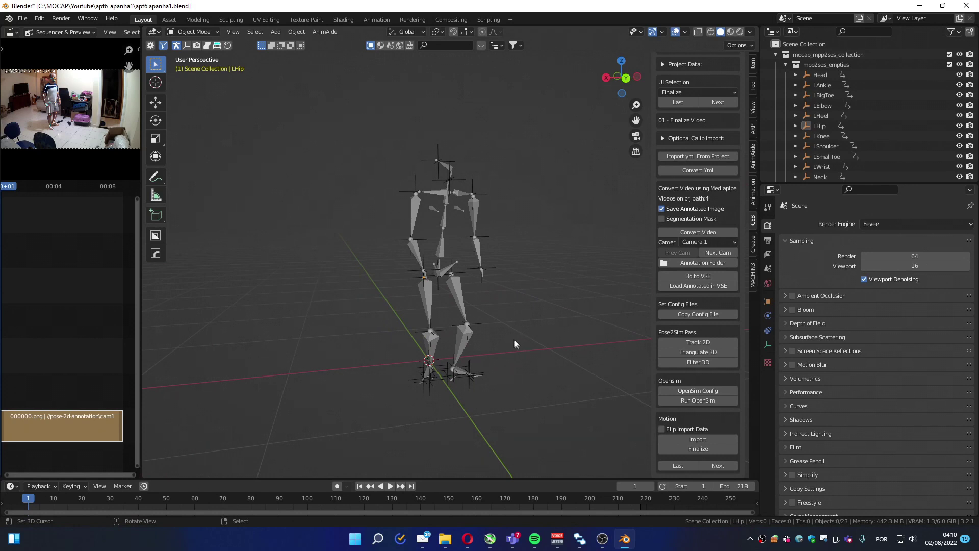
middle_drag(441, 313, 365, 312)
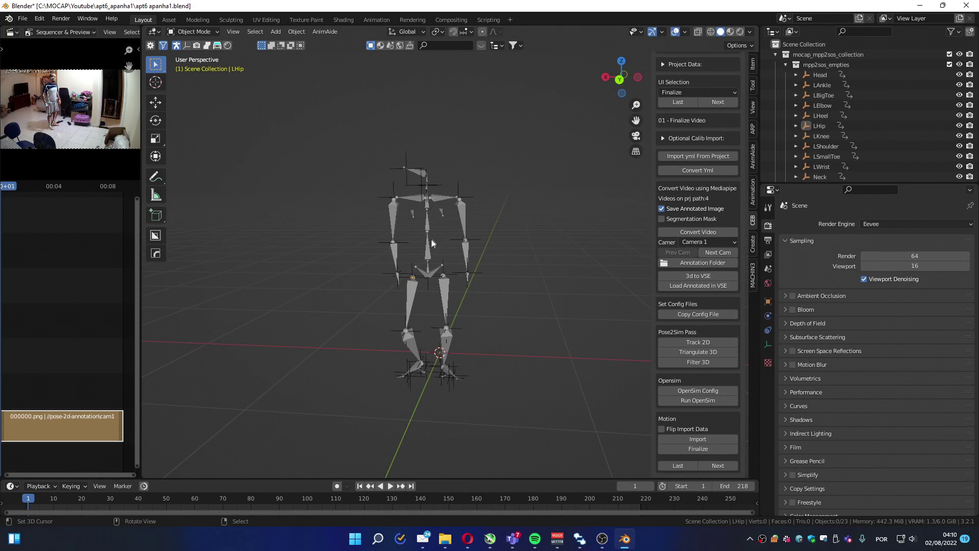
- Finalize the empties into the MPP2SOS_Finalized armature, select it, and view it from the side
click(685, 449)
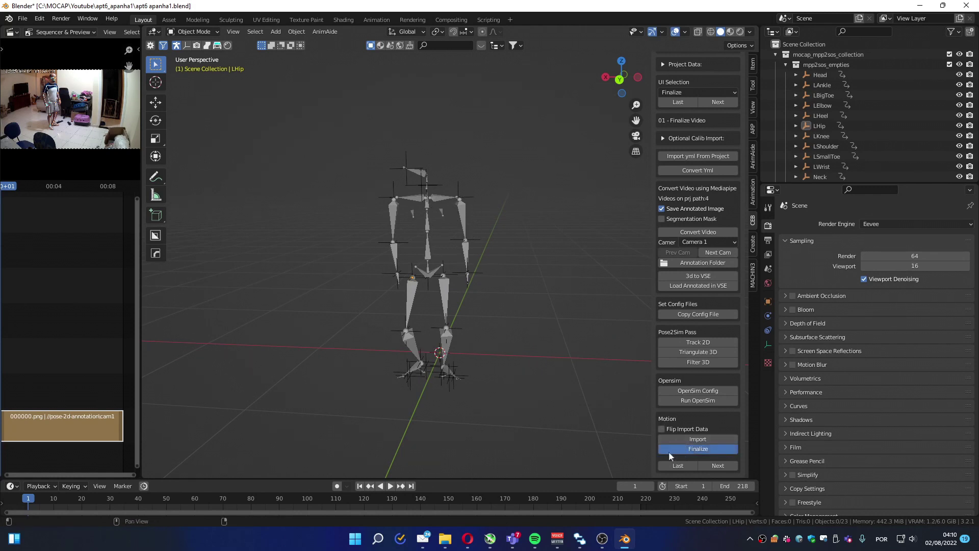
middle_drag(399, 222, 393, 252)
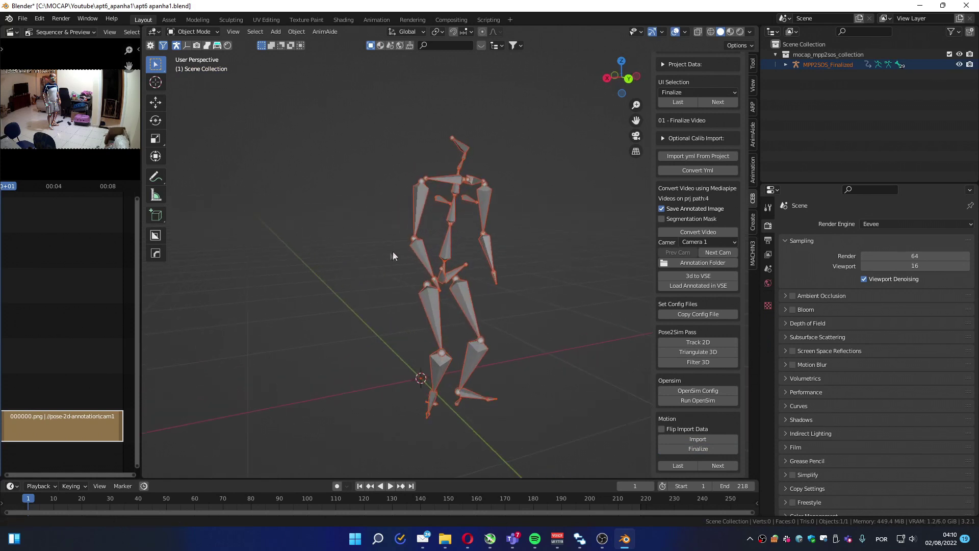
click(422, 207)
middle_drag(350, 283, 390, 295)
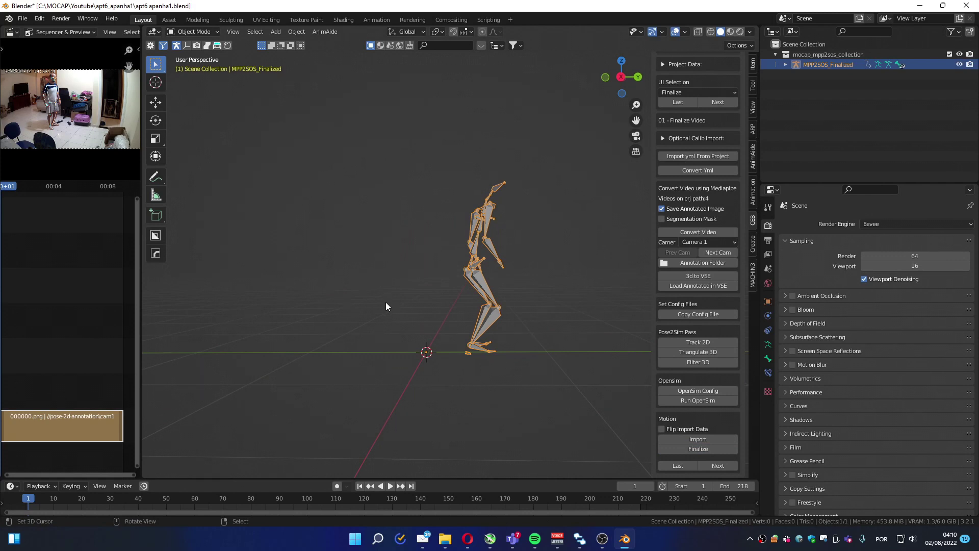
- Import C:\MOCAP\xbot.fbx with Automatic Bone Orientation enabled in the Armature options
key(F4)
mouse_move(385, 303)
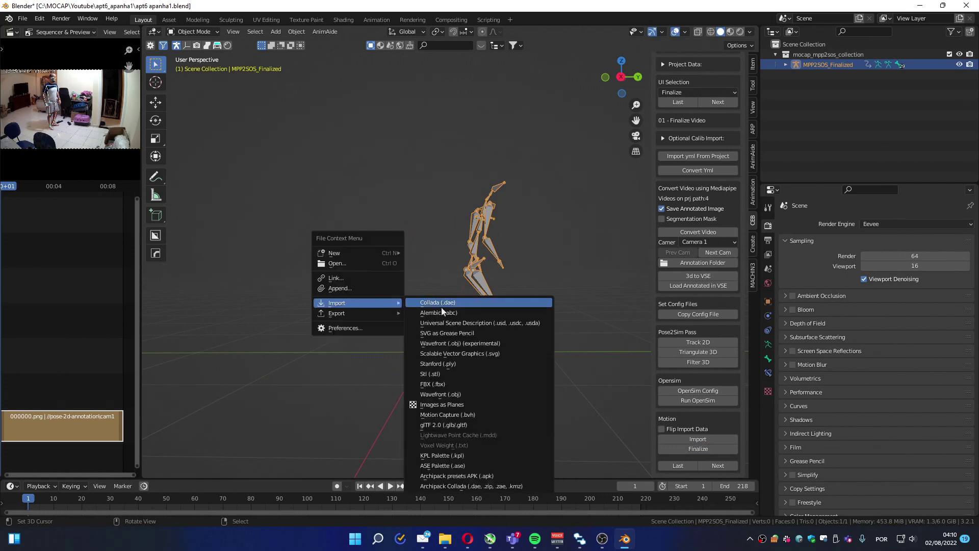
click(434, 387)
click(345, 149)
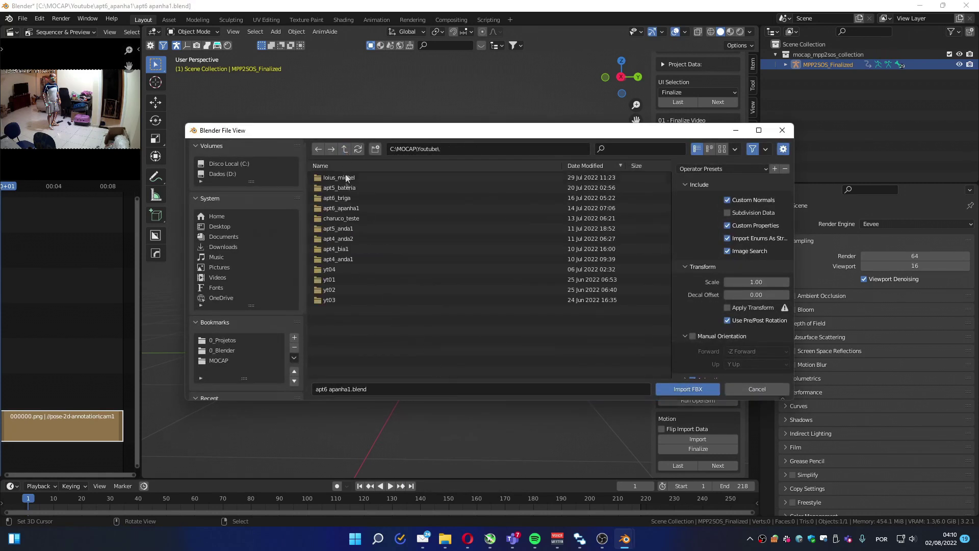
click(345, 148)
click(332, 278)
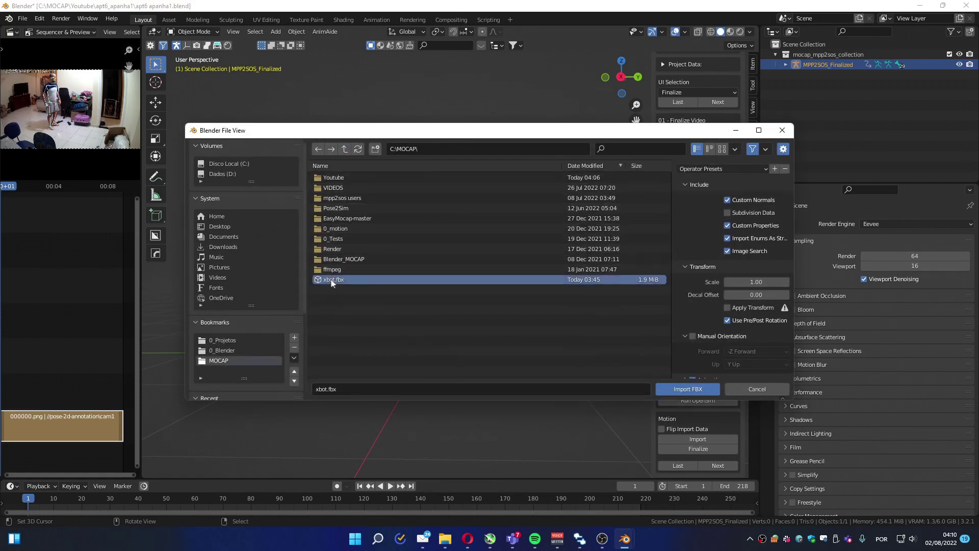
scroll(707, 352, down, 1)
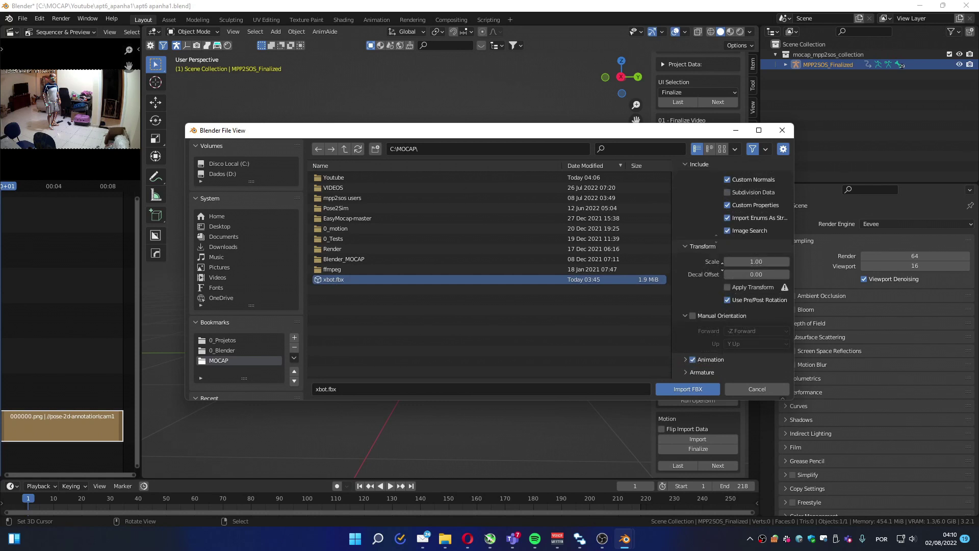
click(688, 372)
scroll(708, 363, down, 3)
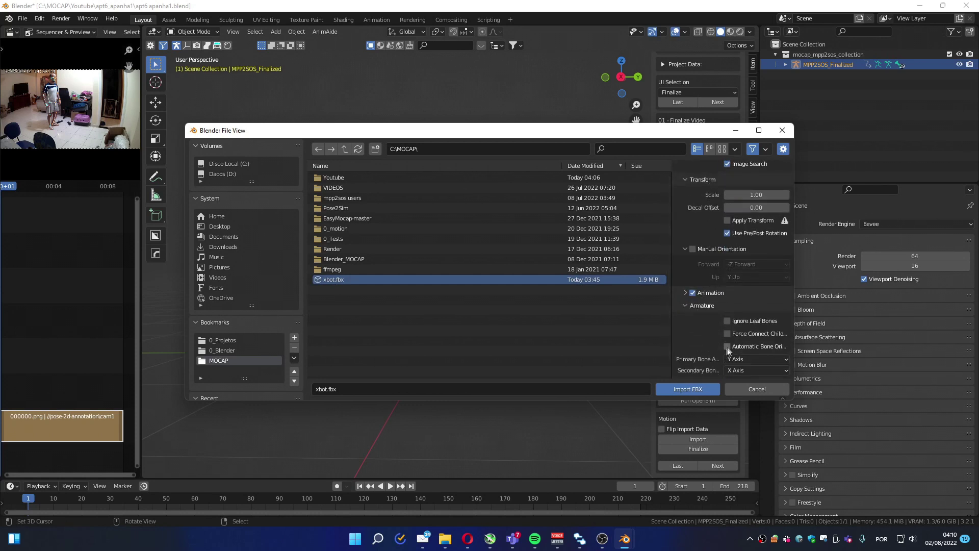
click(727, 347)
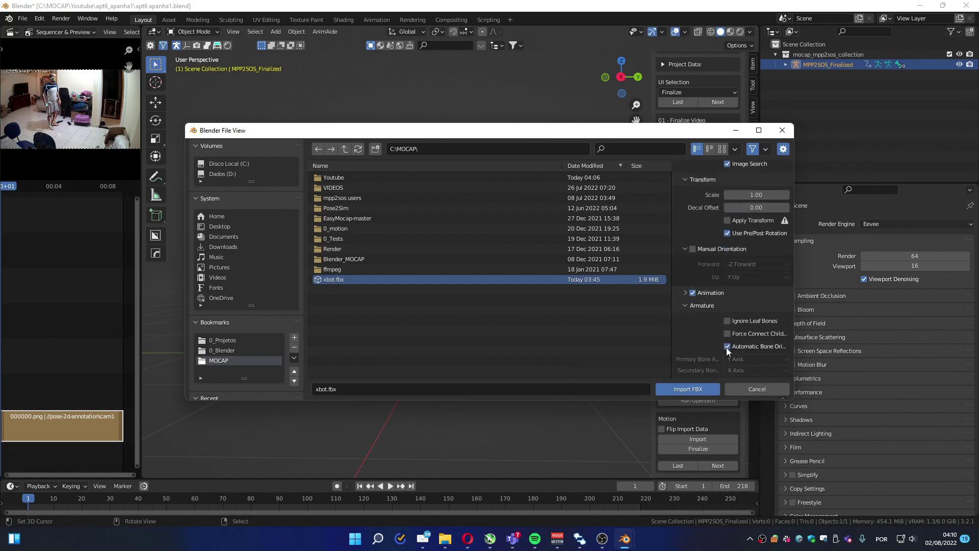
click(687, 389)
middle_drag(354, 313, 427, 251)
- Select MPP2SOS_Finalized, shift it along X, and rotate it about Z to face the mannequin's way
click(429, 246)
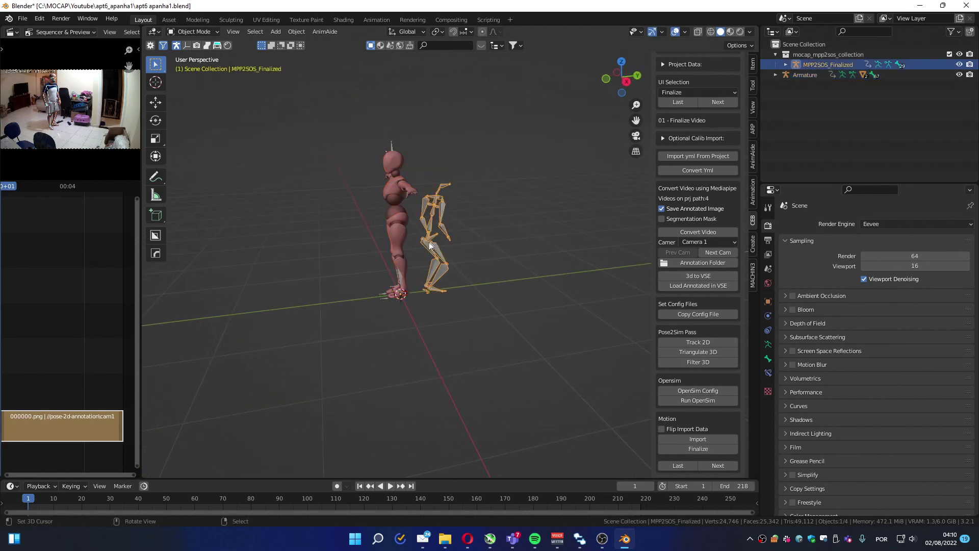
key(shift+space)
key(g)
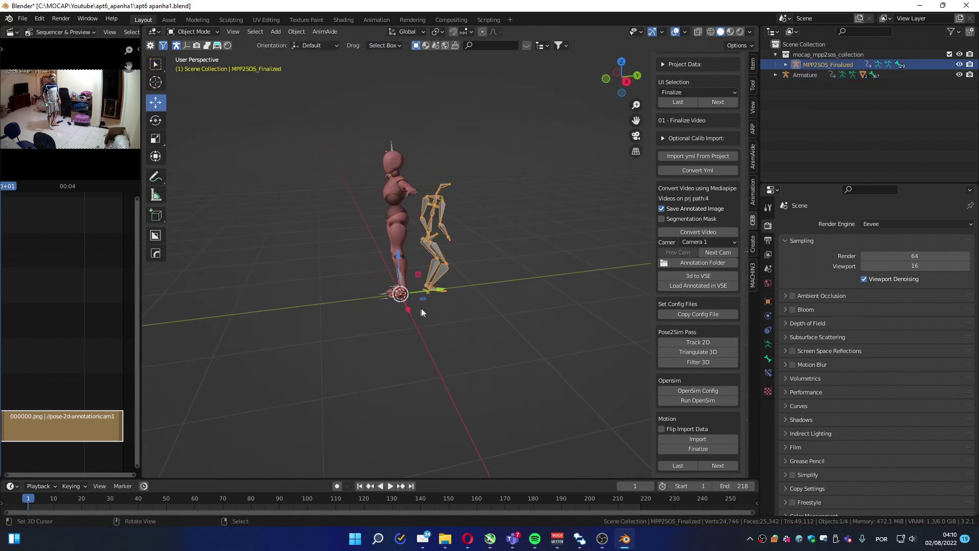
drag(406, 312, 421, 342)
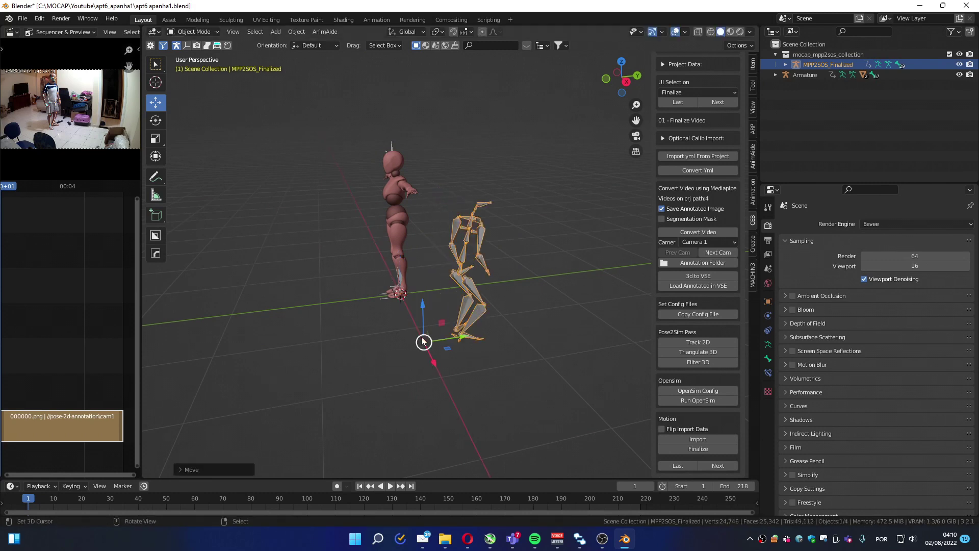
key(r)
key(z)
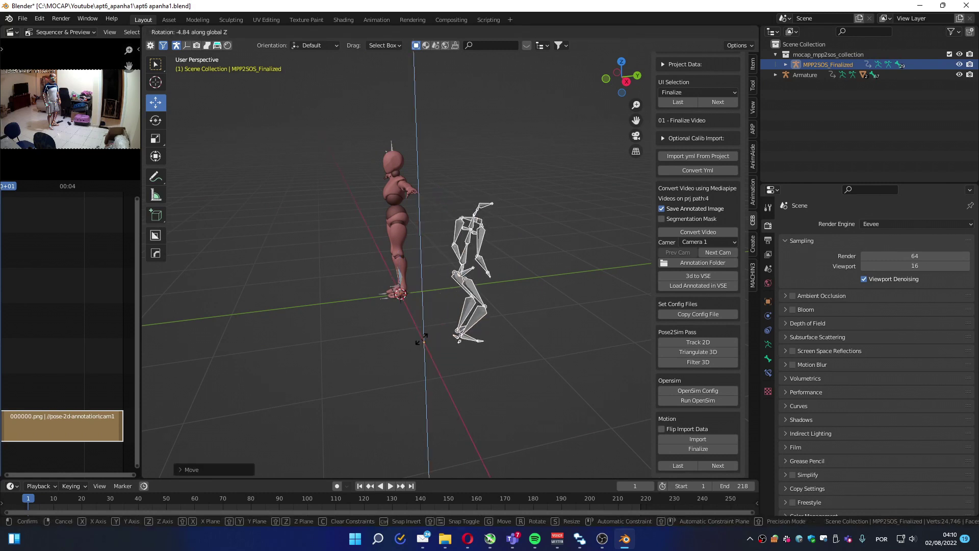
click(446, 344)
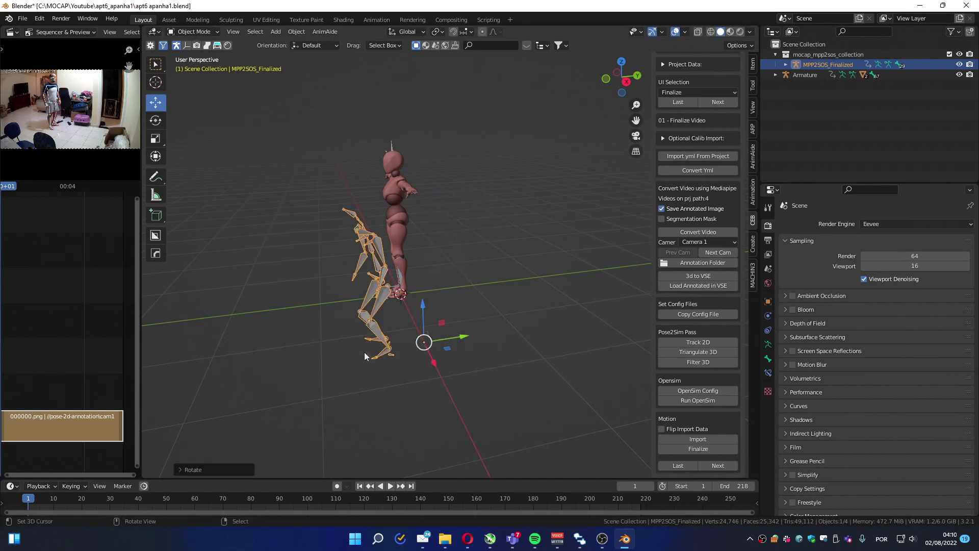
- Slide the skeleton along X until it stands right beside the mannequin
key(g)
key(x)
click(362, 339)
middle_drag(363, 339, 453, 336)
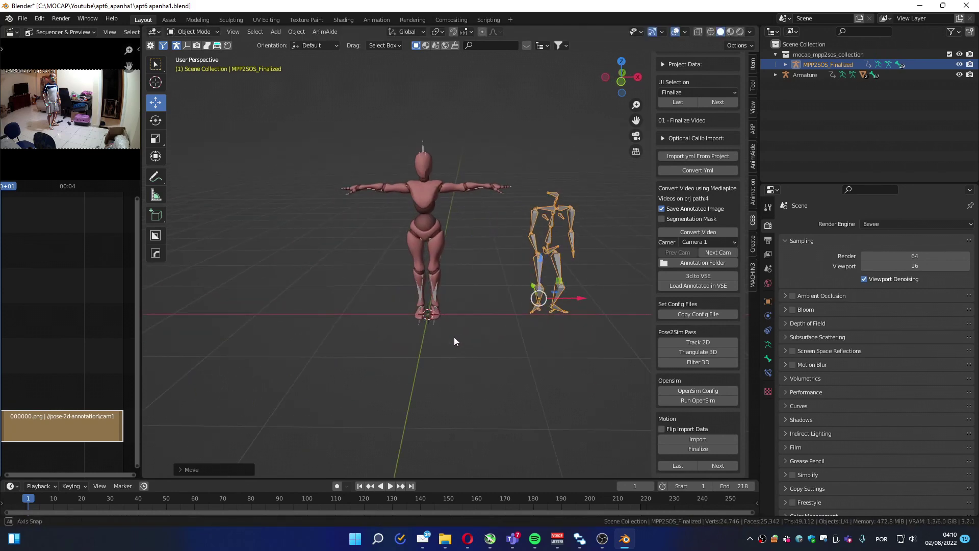
key(g)
key(x)
click(466, 293)
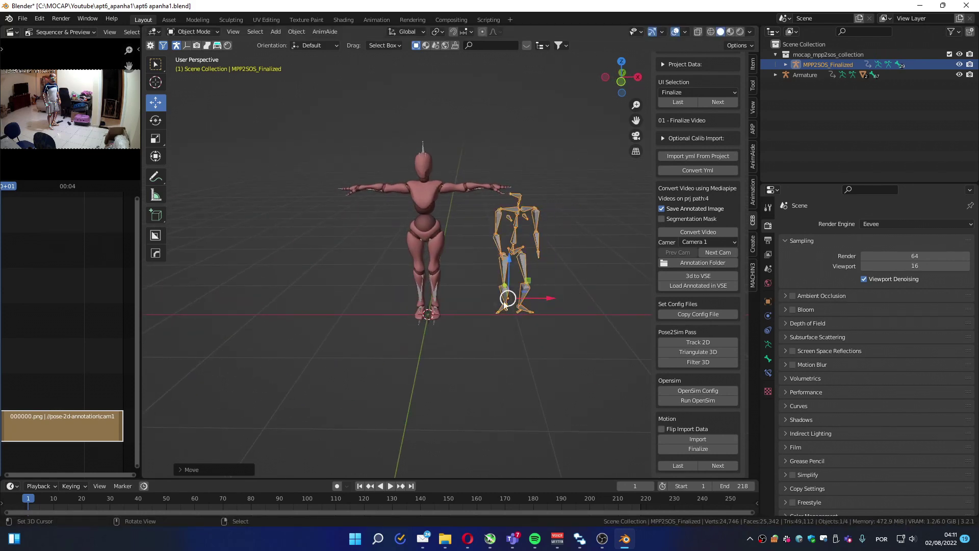
shift+middle_drag(461, 296, 466, 290)
click(753, 128)
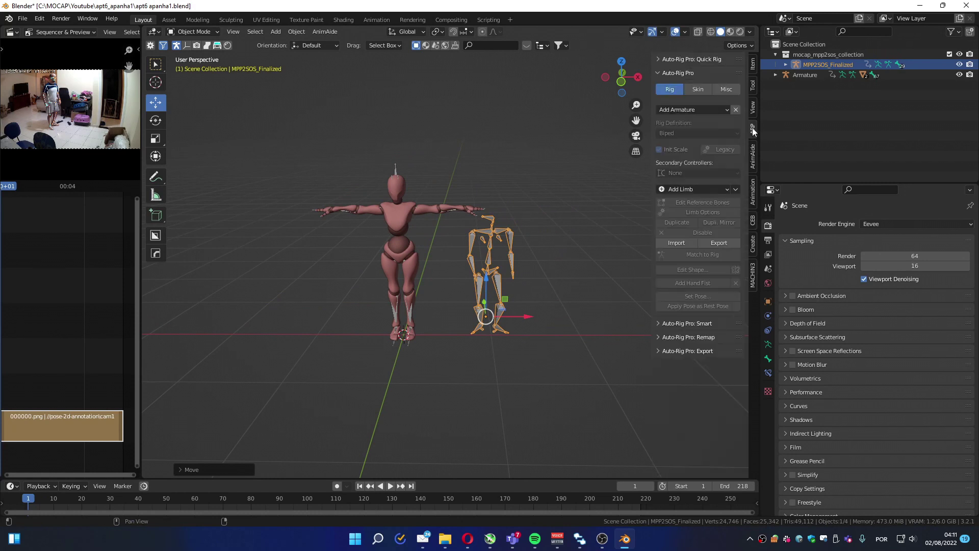
click(678, 73)
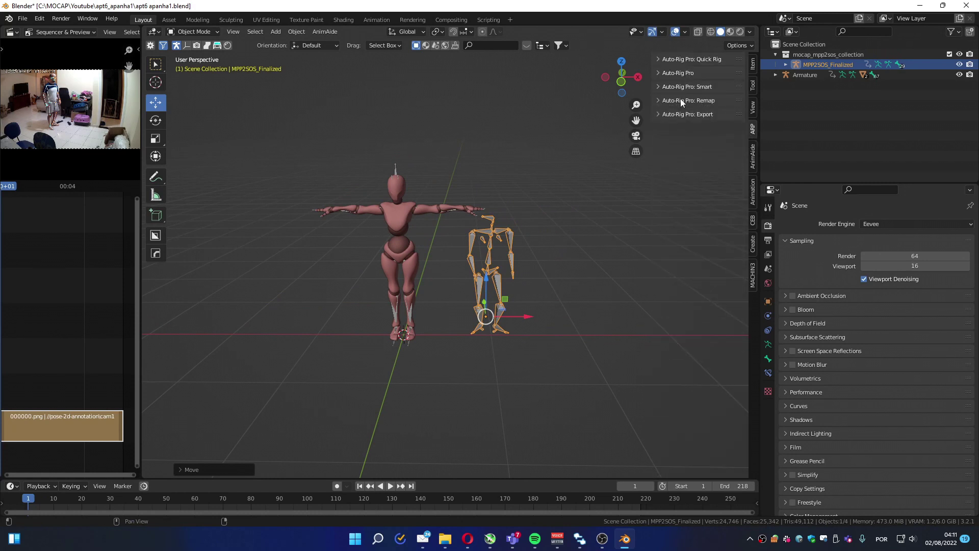
click(680, 100)
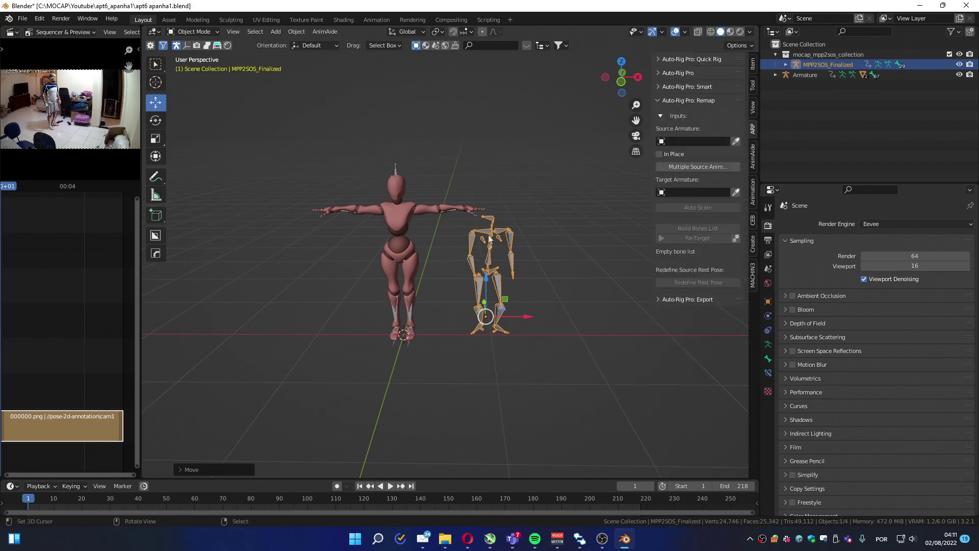
click(736, 142)
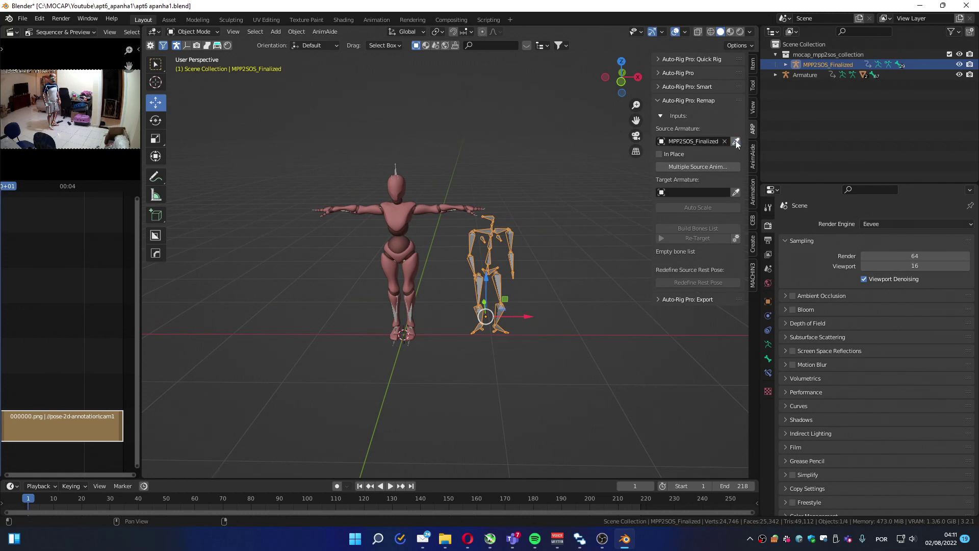
click(395, 167)
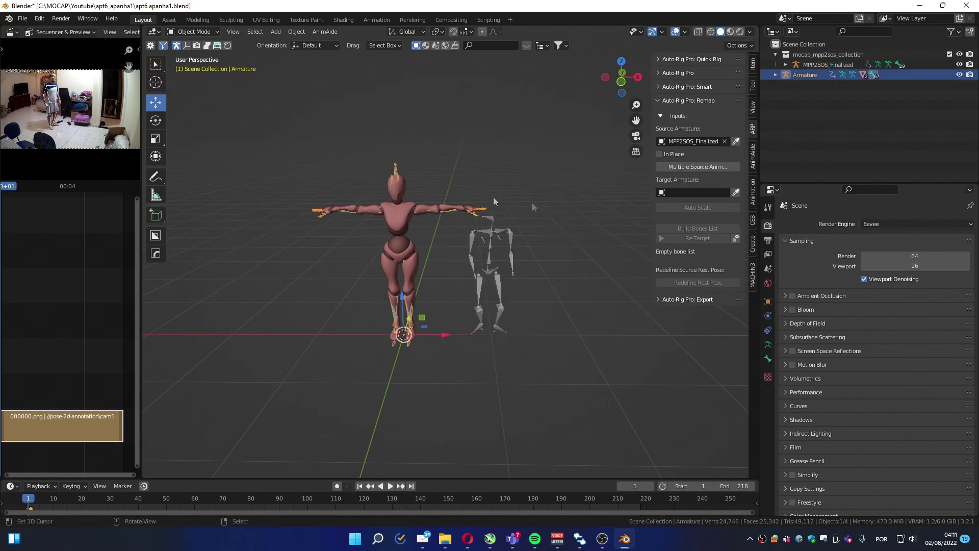
click(736, 192)
click(691, 228)
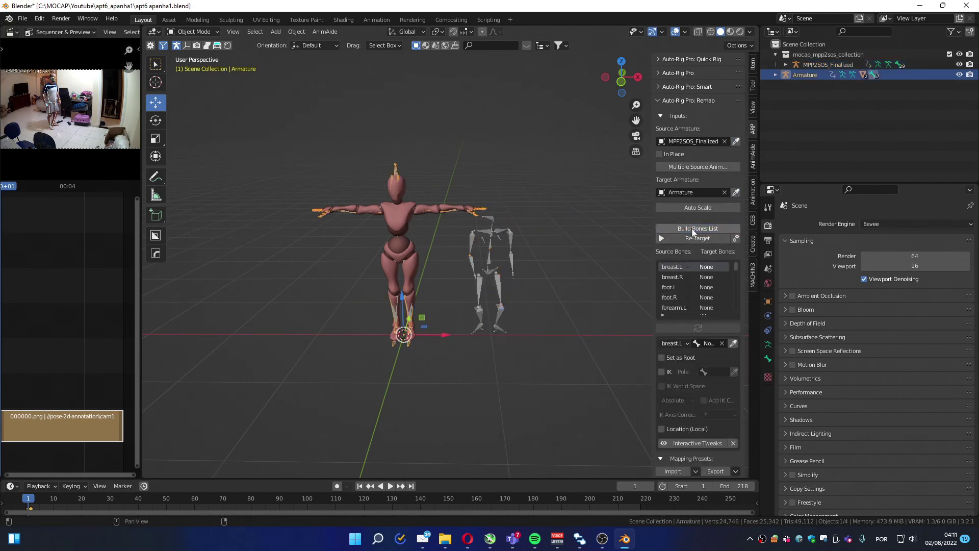
drag(651, 262, 612, 271)
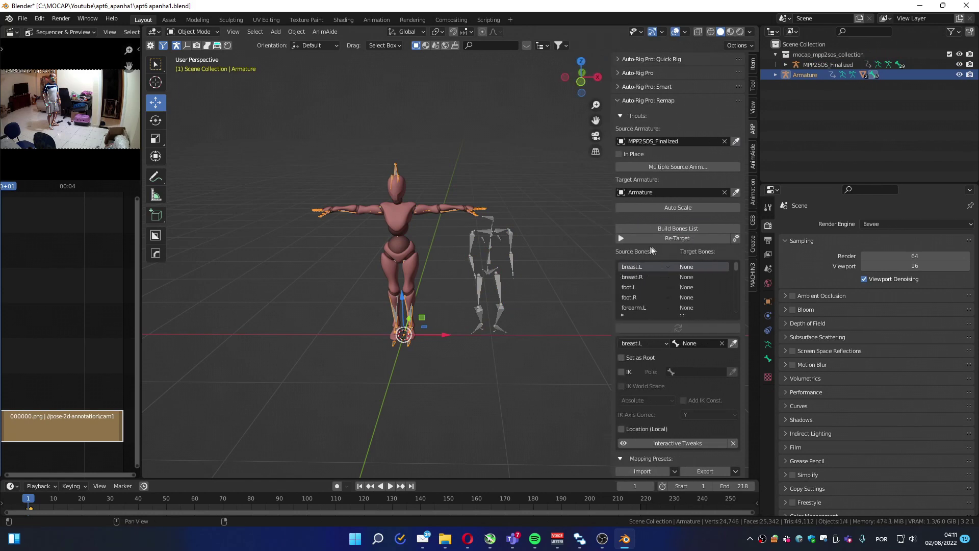
scroll(653, 260, down, 3)
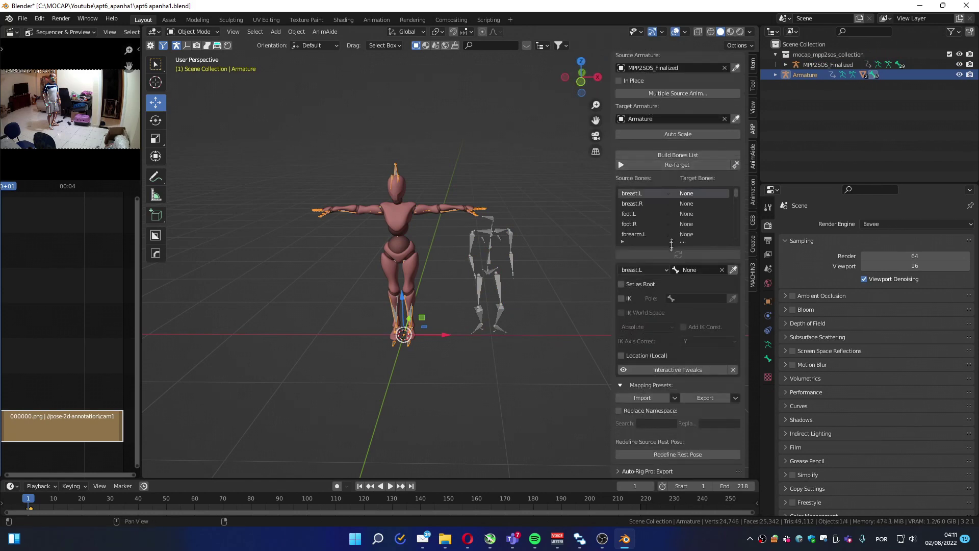
drag(671, 245, 659, 410)
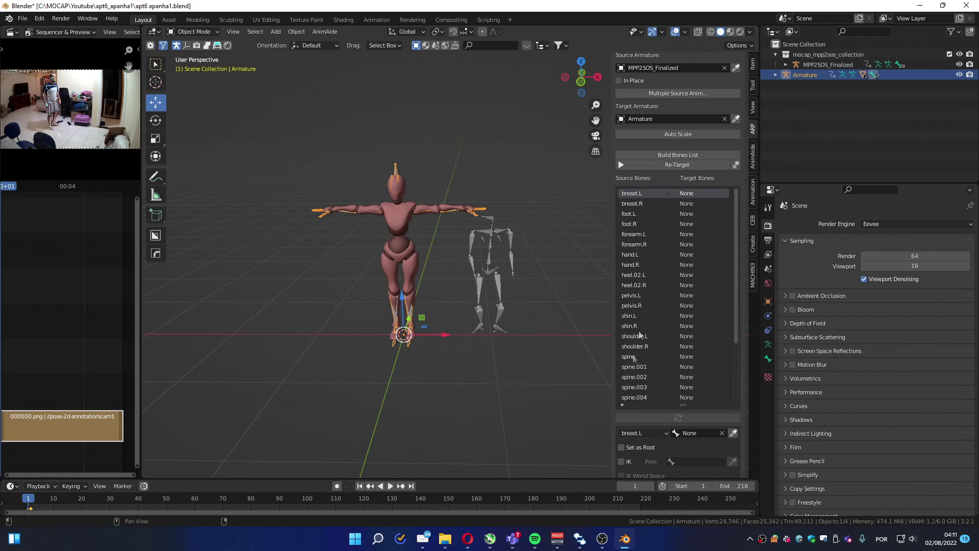
drag(735, 246, 723, 221)
shift+middle_drag(436, 303, 383, 307)
scroll(346, 268, up, 4)
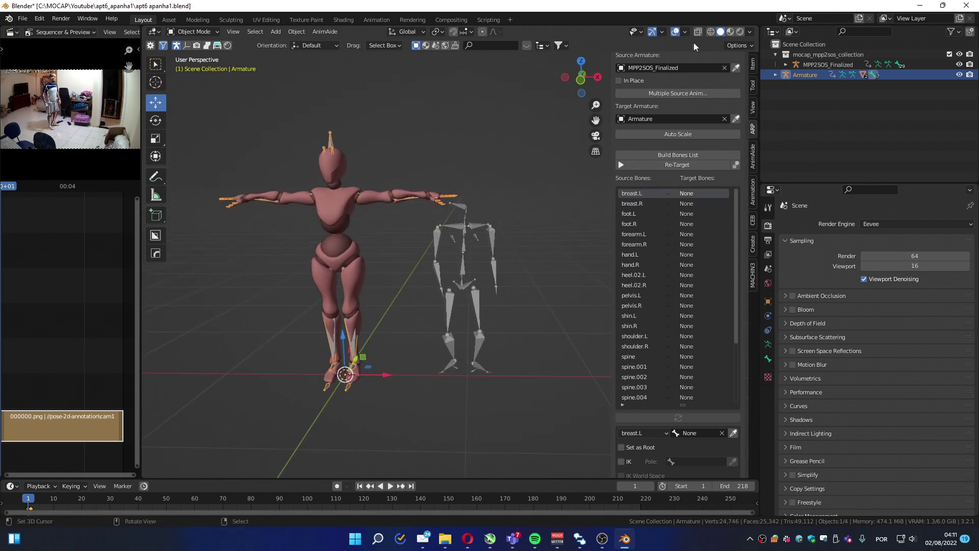
- Switch to Wireframe shading and put the MPP2SOS_Finalized skeleton into Pose Mode
click(710, 31)
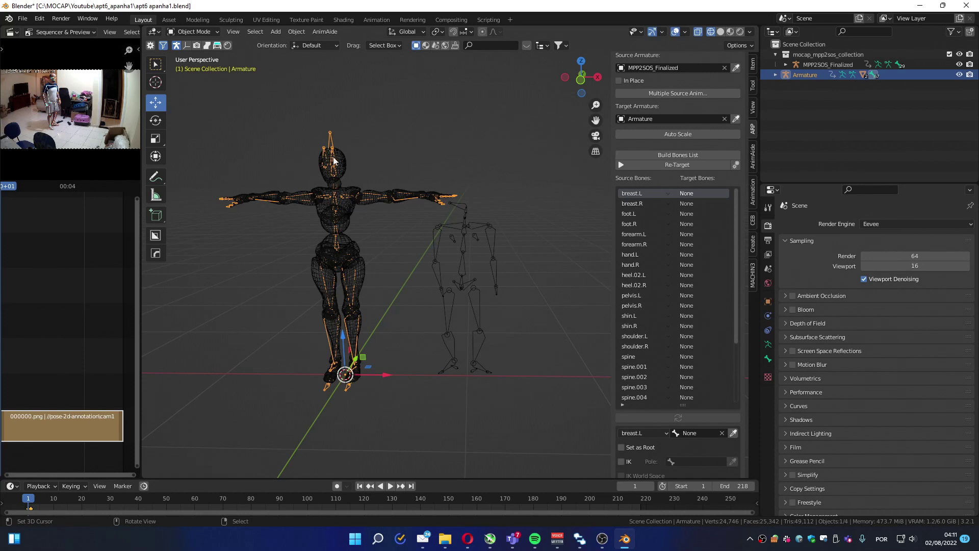
shift+click(461, 207)
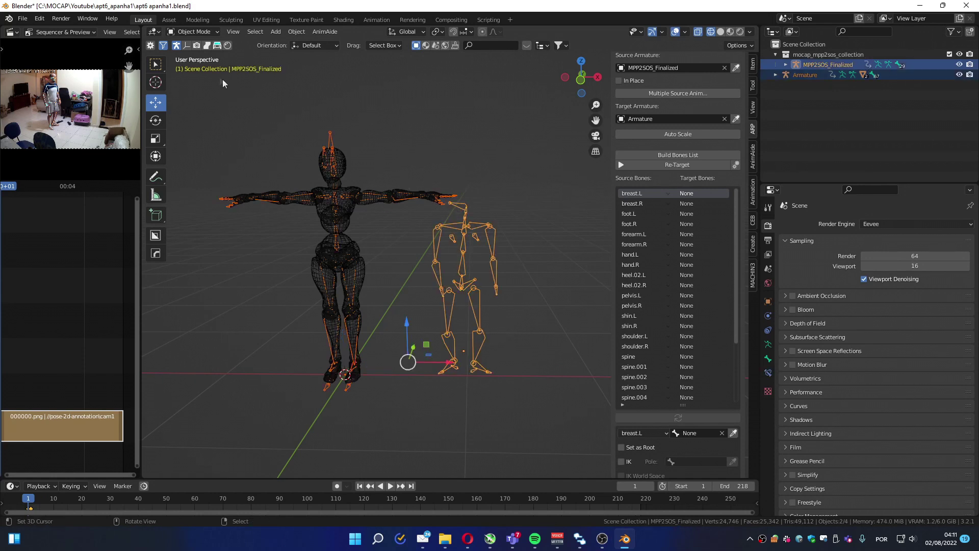
click(194, 31)
click(203, 66)
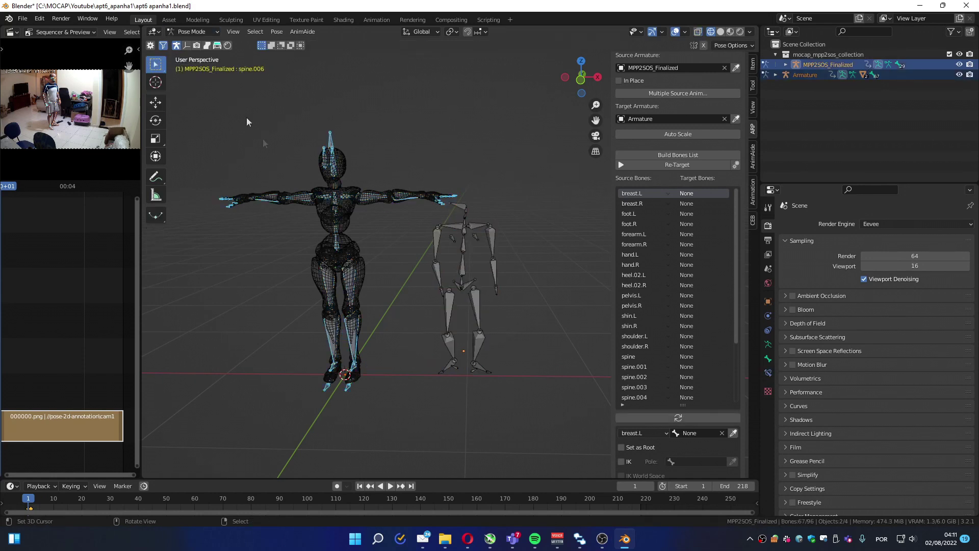
middle_drag(402, 255, 393, 237)
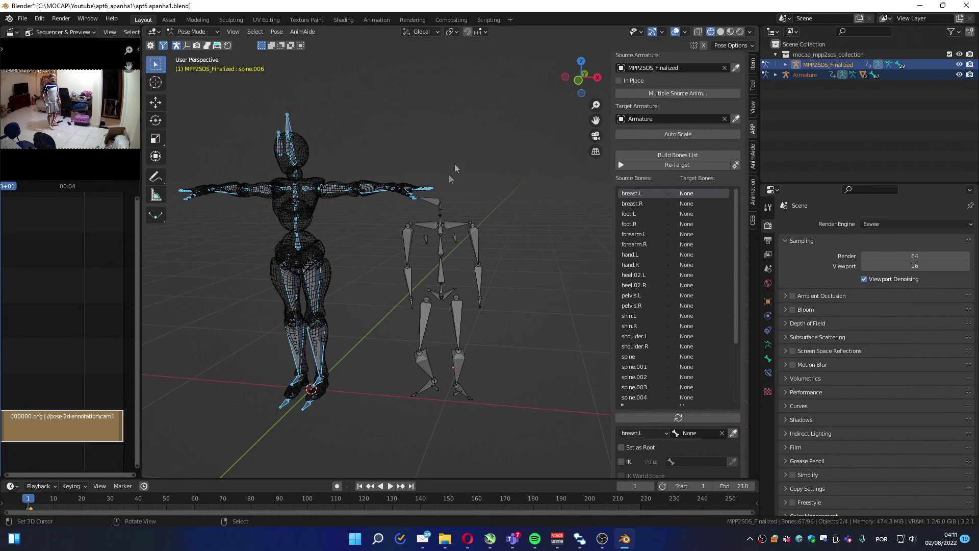
- Map shoulder.L to mixamorig:LeftShoulder and upper_arm.L to mixamorig:LeftArm
click(451, 224)
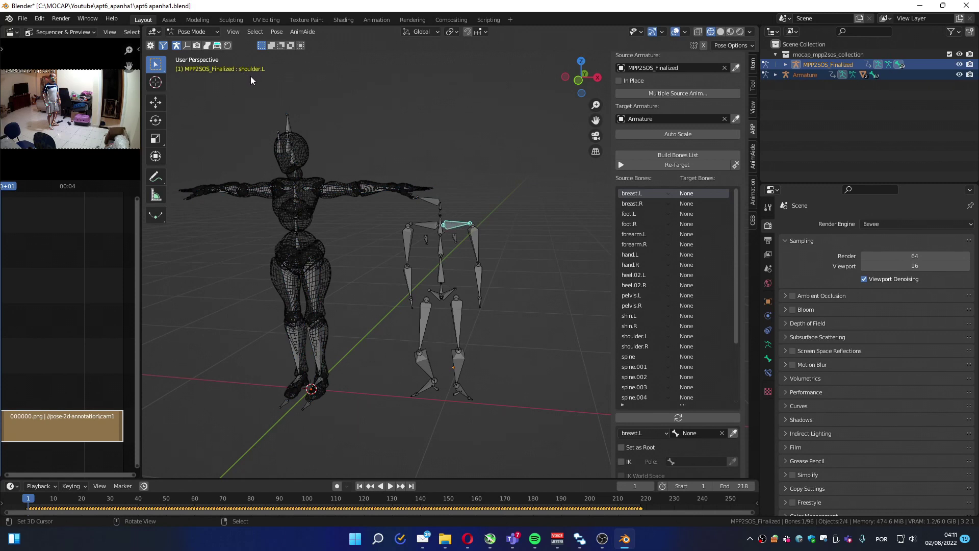
click(698, 336)
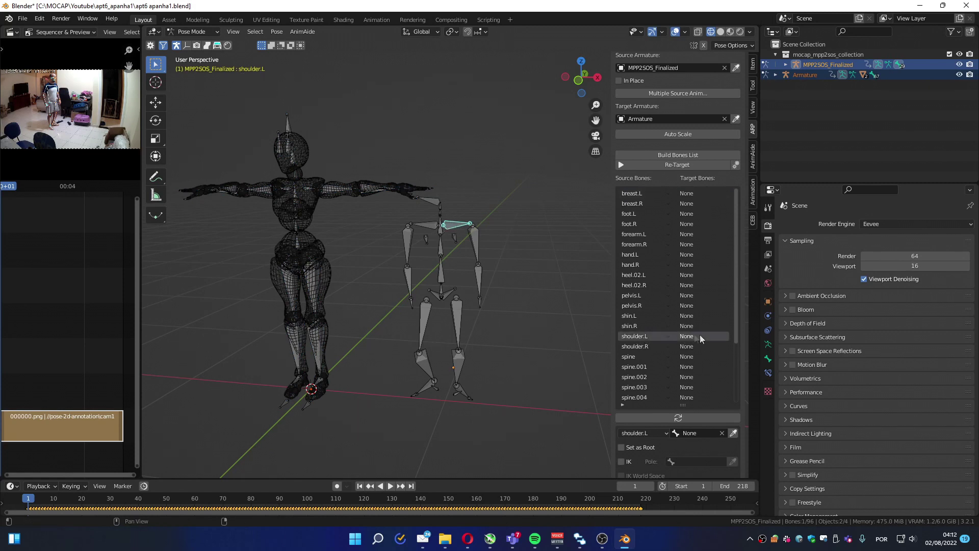
middle_drag(299, 197, 311, 193)
click(311, 194)
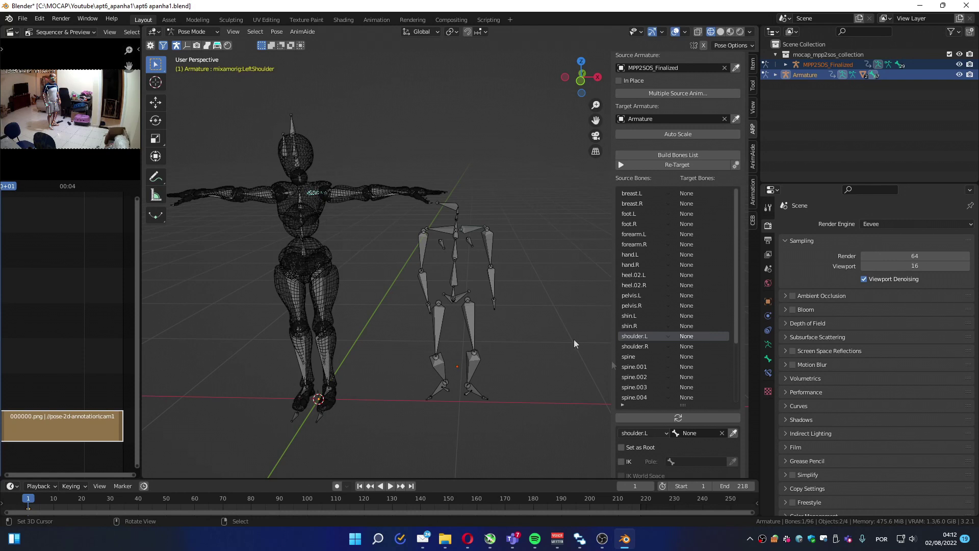
click(733, 432)
click(487, 246)
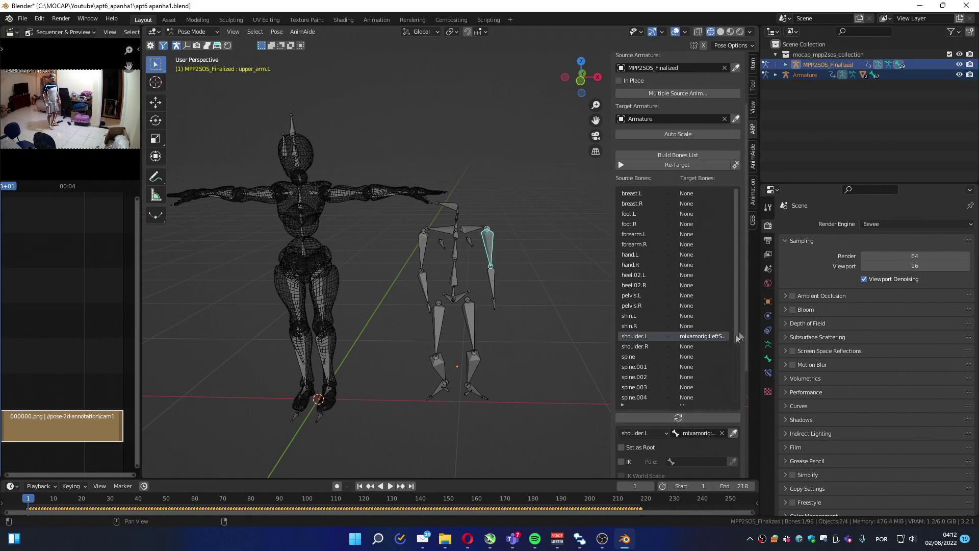
scroll(735, 325, down, 8)
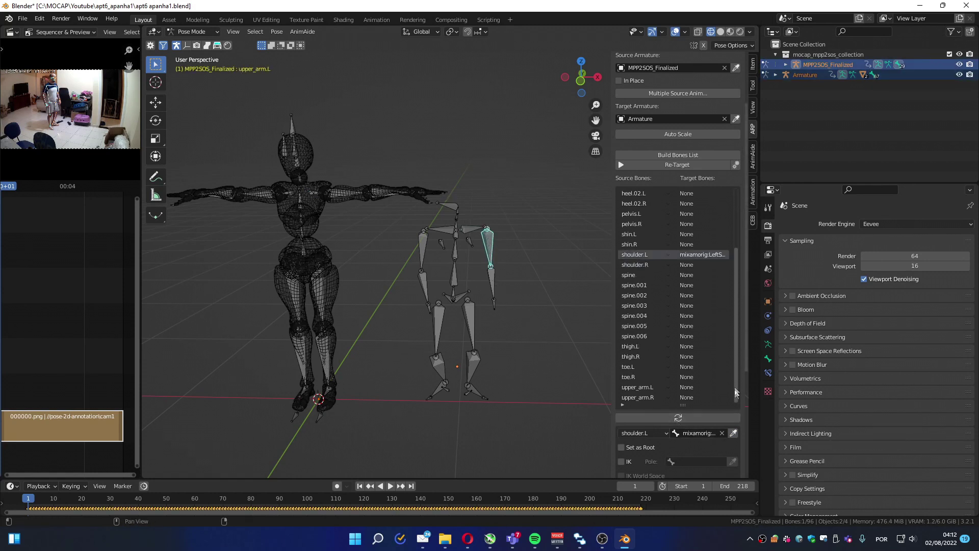
click(693, 387)
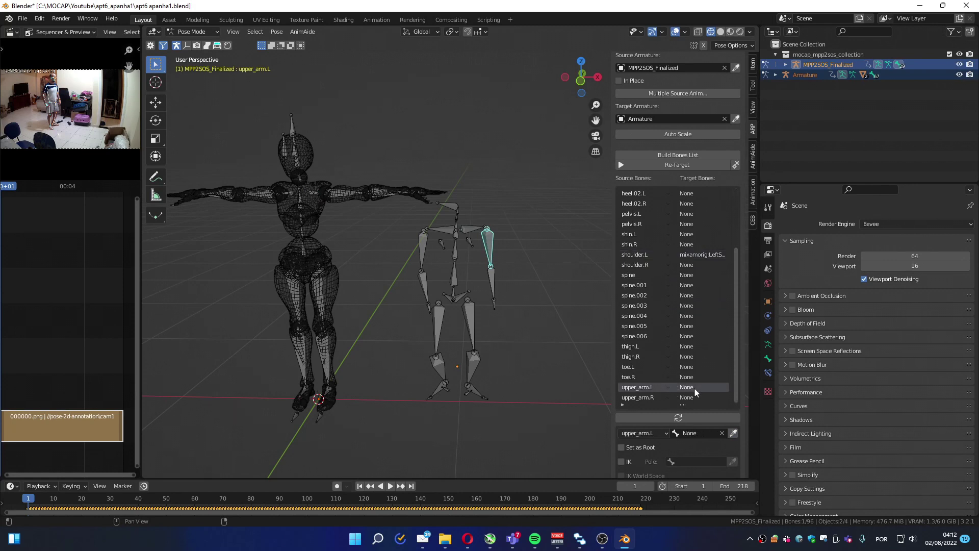
click(336, 197)
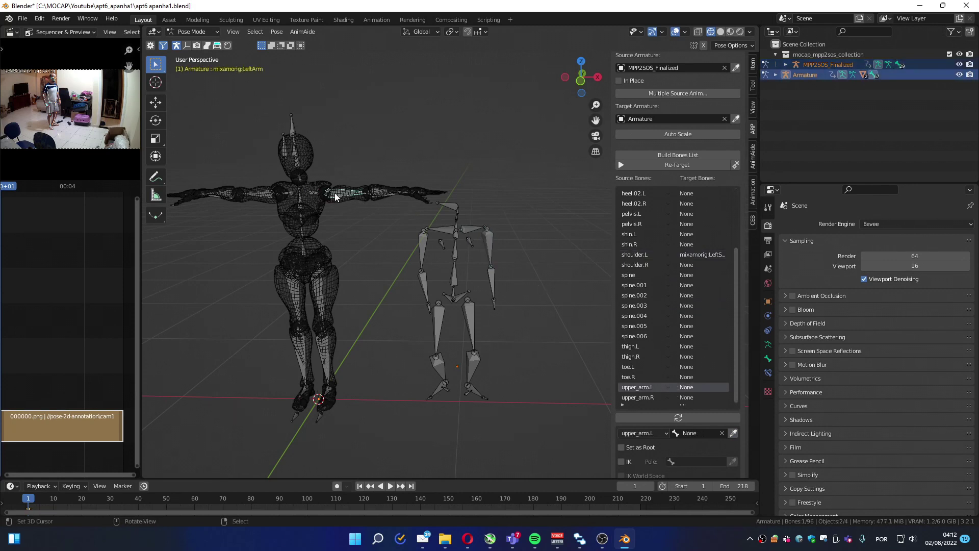
click(733, 433)
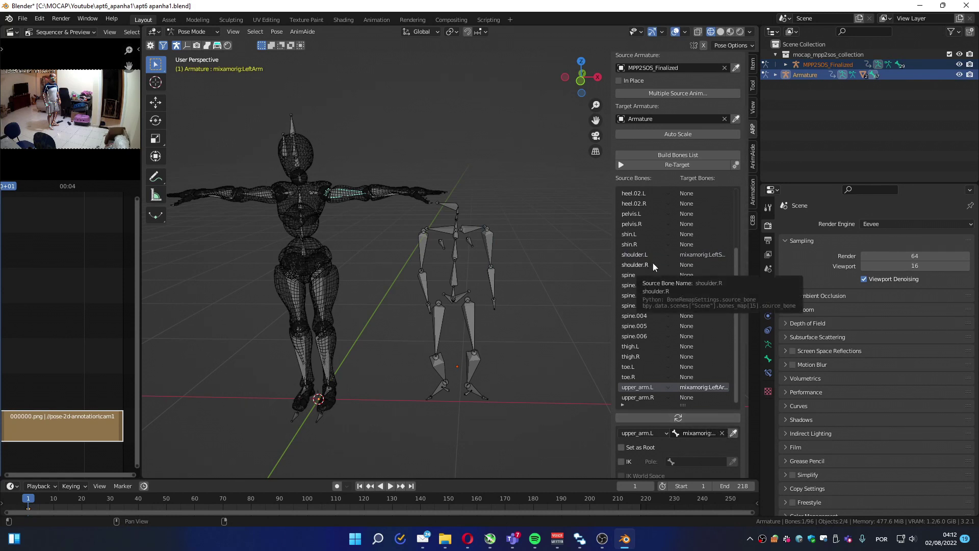
- Map shoulder.R to mixamorig:RightShoulder and upper_arm.R to mixamorig:RightArm
click(699, 263)
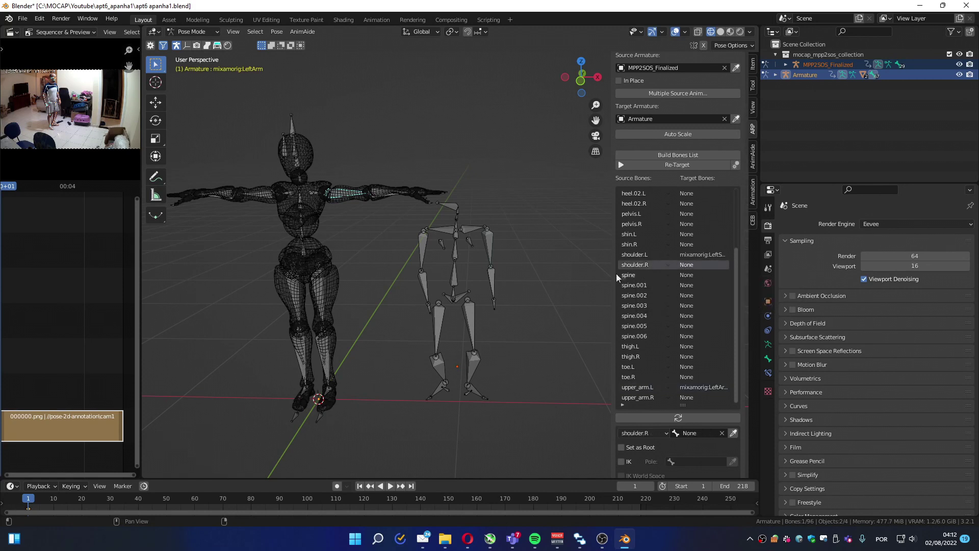
click(287, 194)
click(733, 434)
drag(614, 324, 587, 324)
click(678, 399)
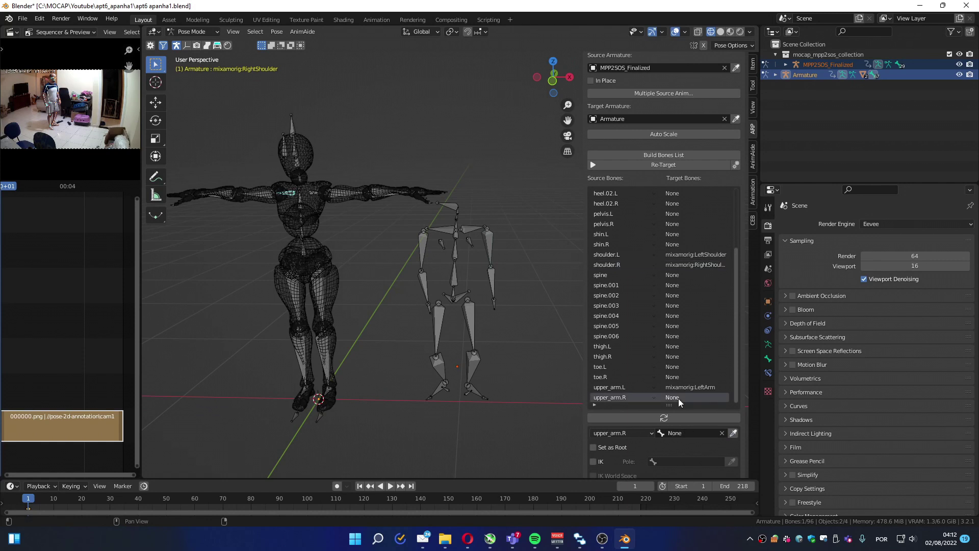
click(266, 195)
click(733, 434)
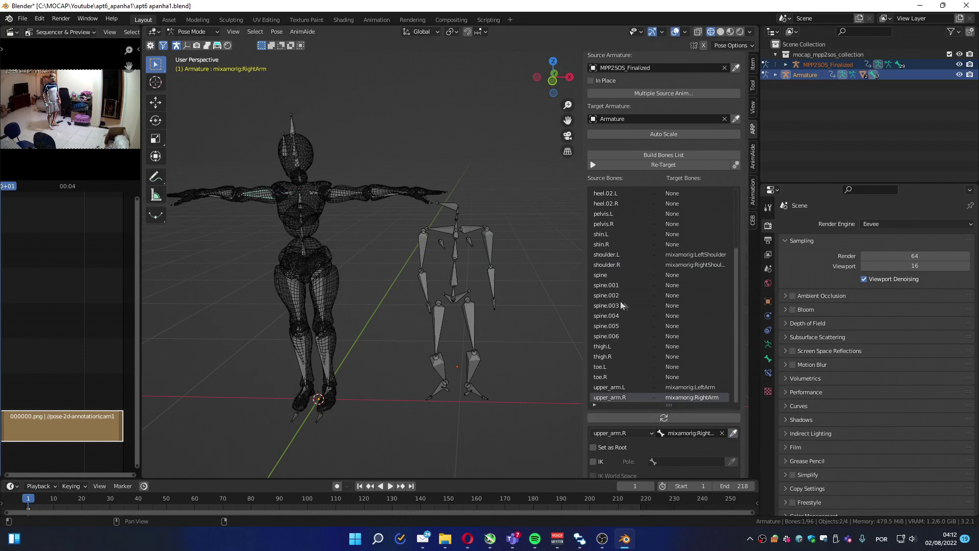
scroll(627, 326, down, 1)
click(488, 244)
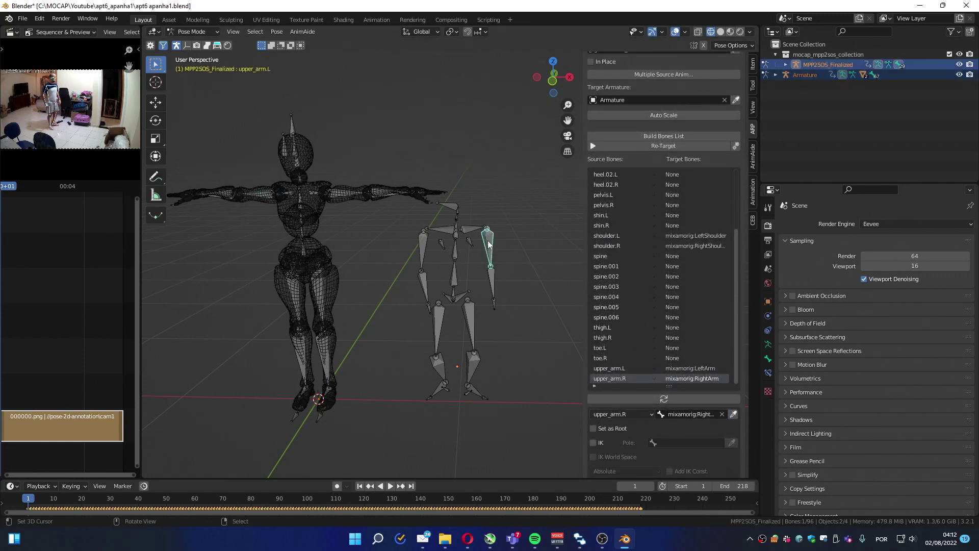
- Map forearm.L and forearm.R to mixamorig:LeftForeArm and mixamorig:RightForeArm
click(492, 280)
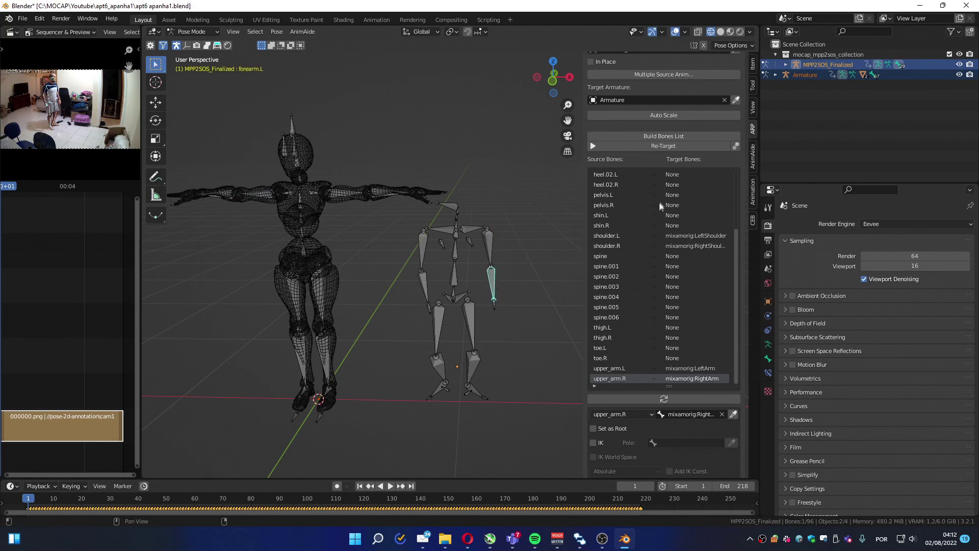
scroll(735, 275, up, 5)
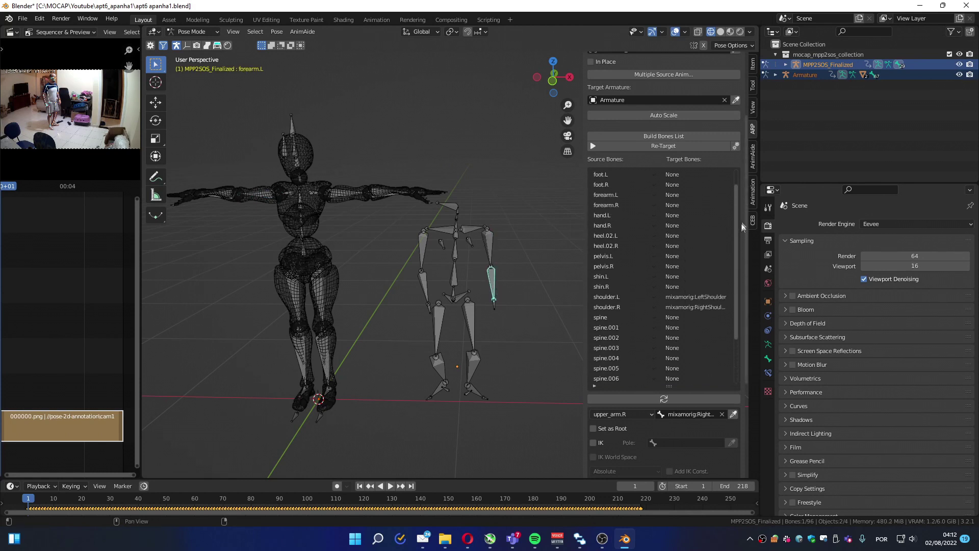
click(686, 217)
click(382, 194)
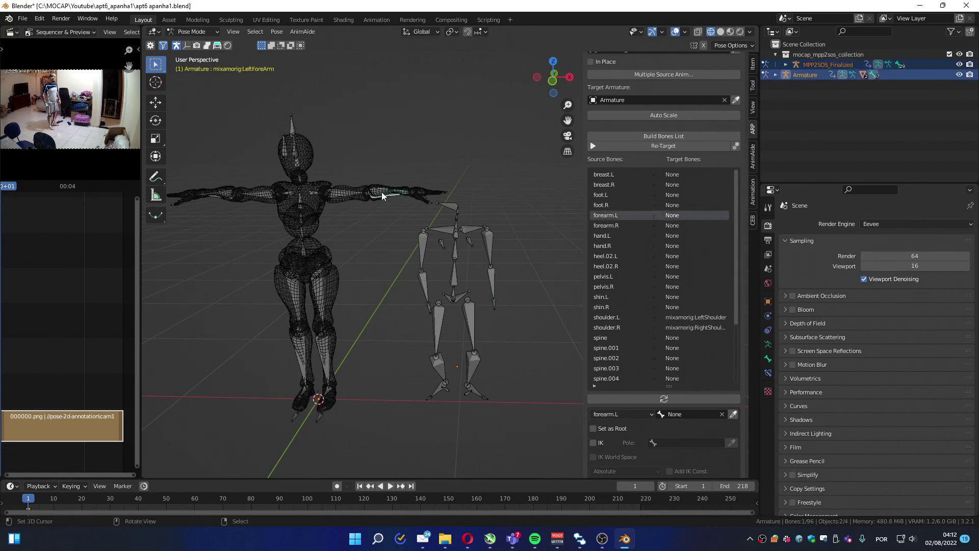
click(733, 414)
click(216, 201)
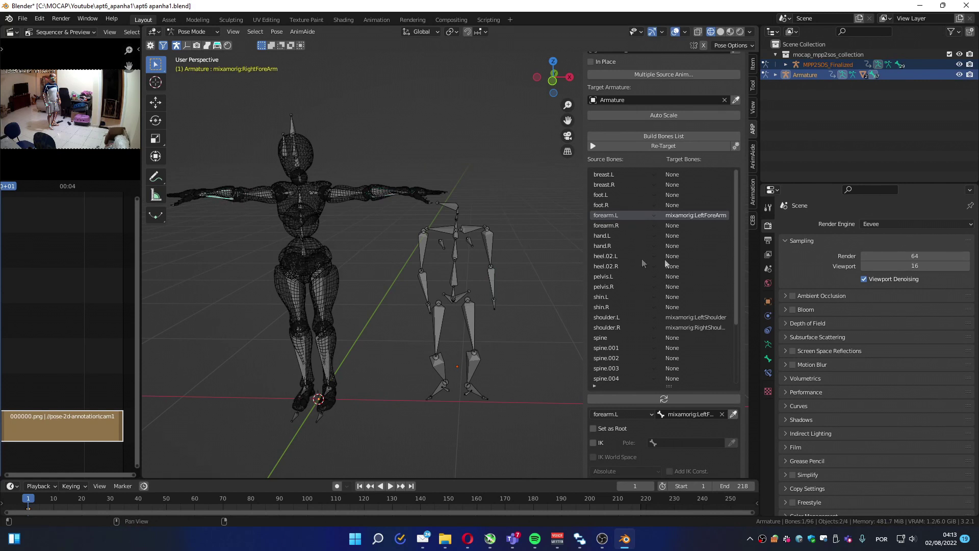
click(691, 226)
click(733, 414)
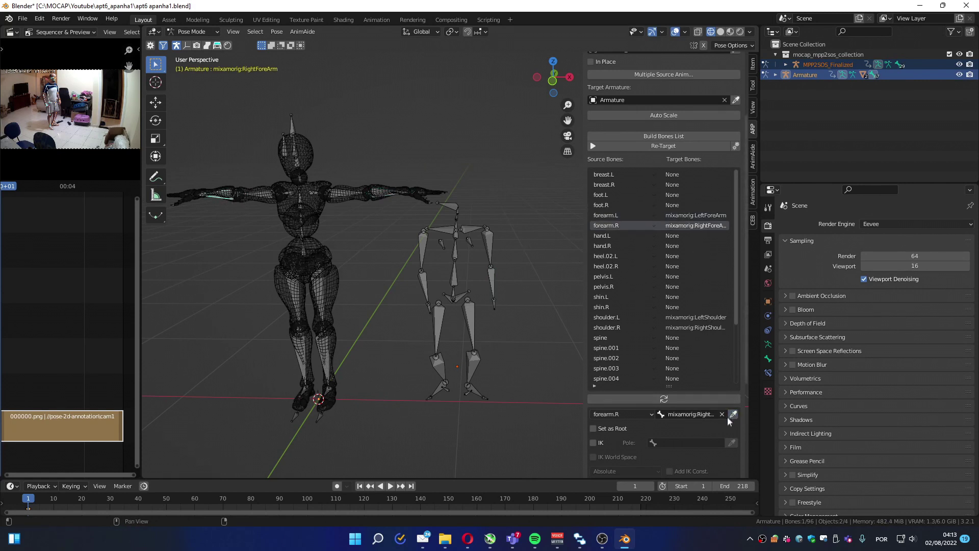
- Map hand.L to mixamorig:LeftHand and hand.R to mixamorig:RightHand
click(494, 305)
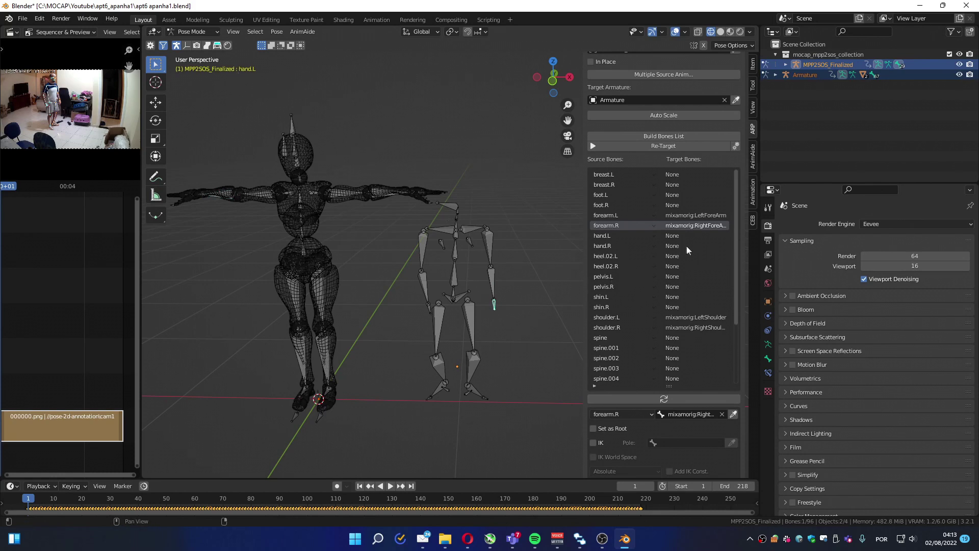
click(698, 239)
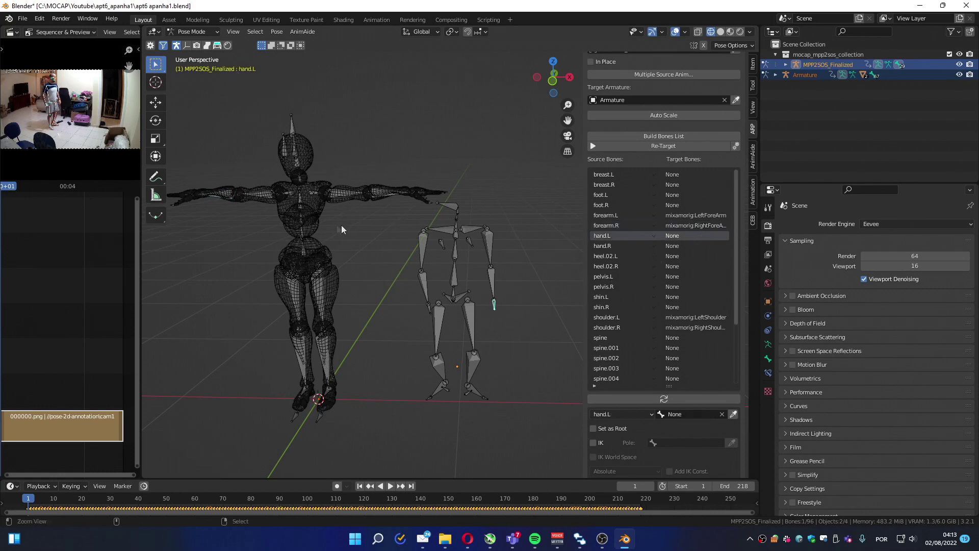
middle_drag(341, 227, 399, 244)
click(412, 234)
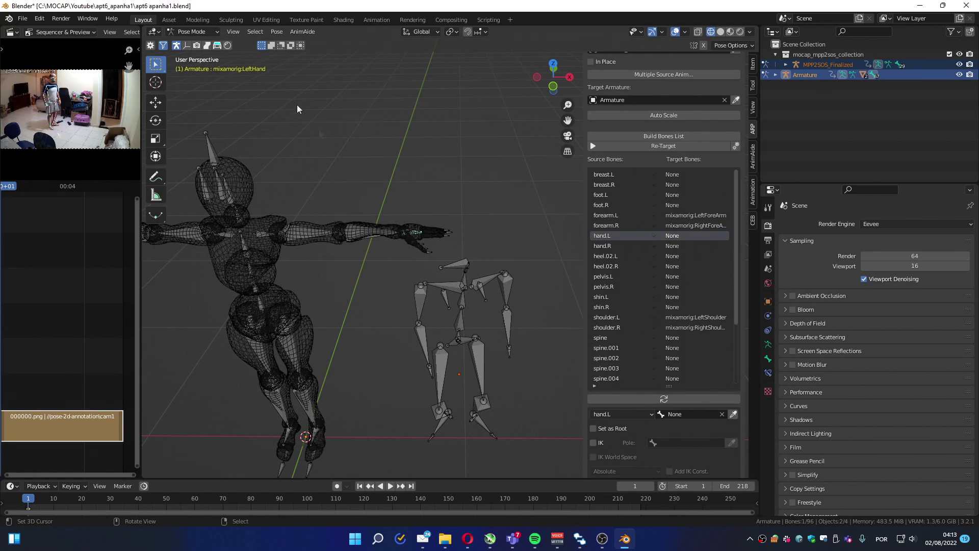
click(733, 414)
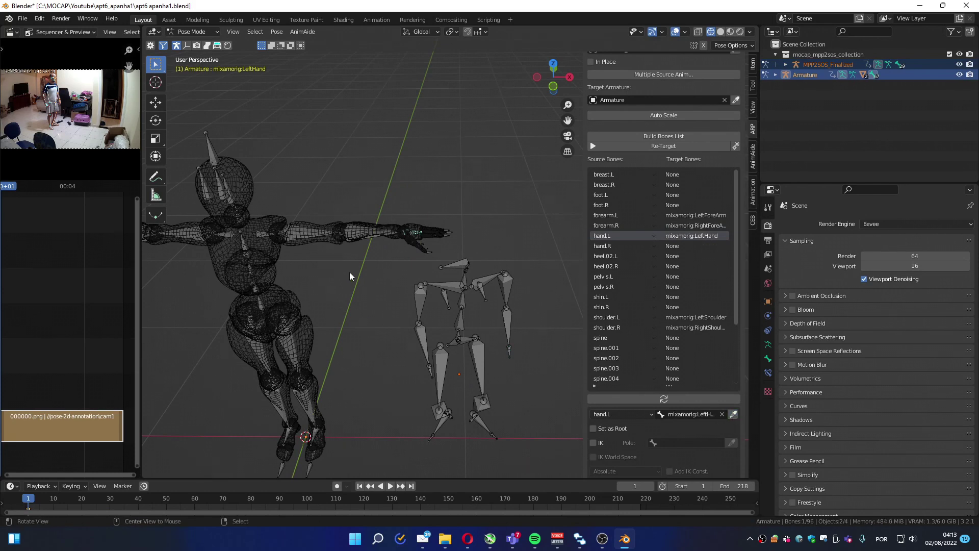
shift+middle_drag(349, 271, 438, 273)
click(659, 245)
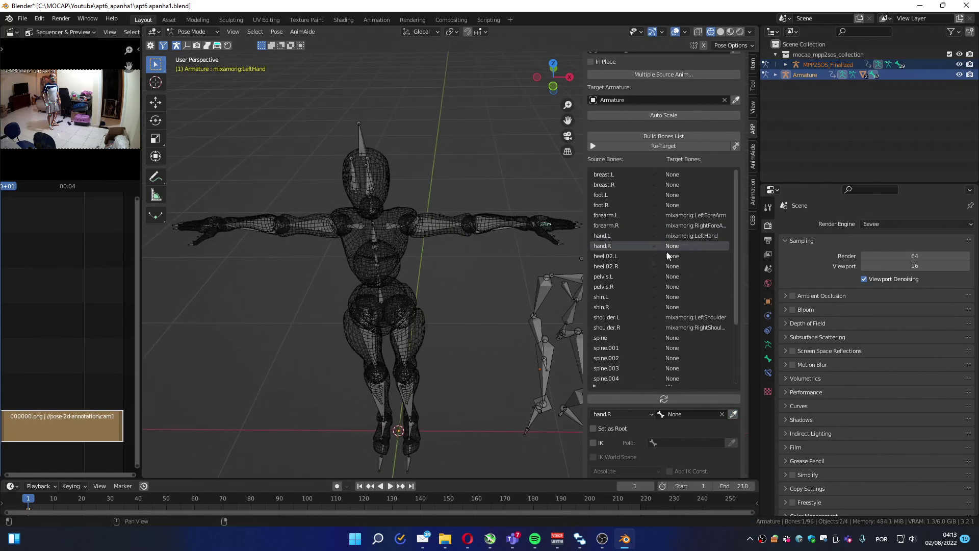
click(211, 229)
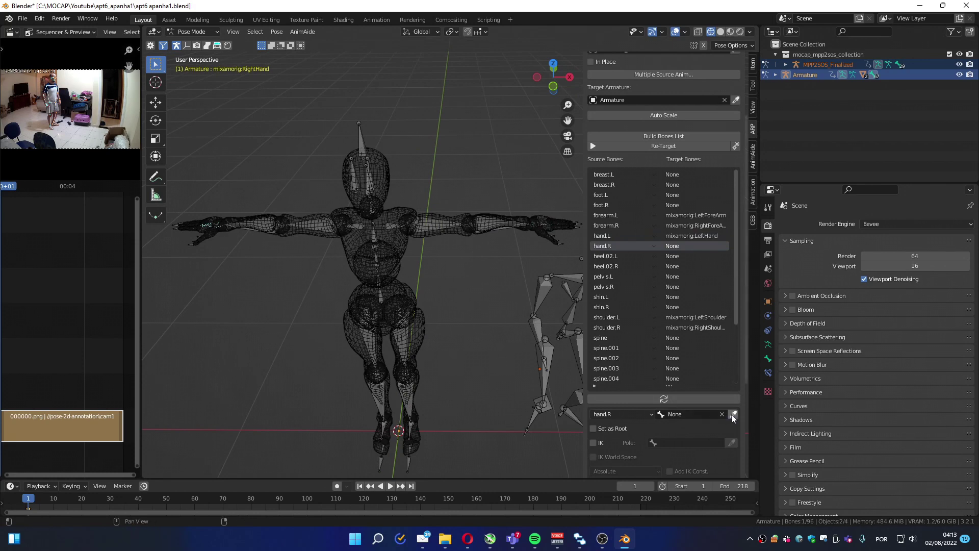
click(668, 398)
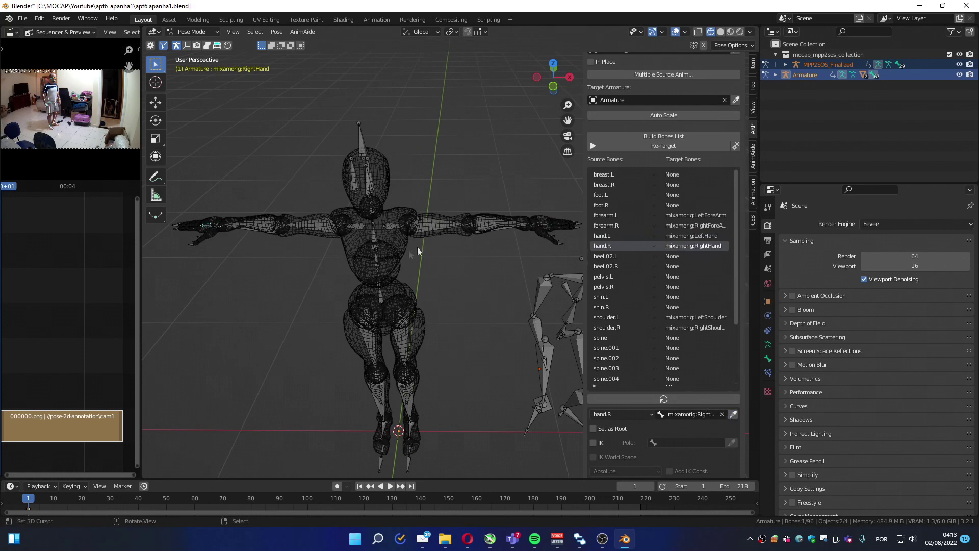
middle_drag(416, 246, 397, 236)
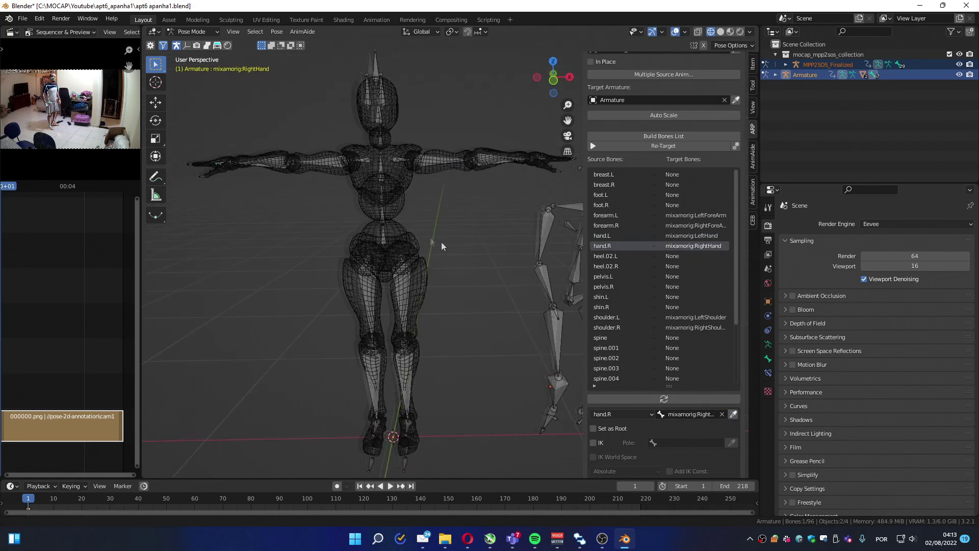
- Set the spine row's target to mixamorig:Hips, picked from the character's hip bone
scroll(442, 242, up, 6)
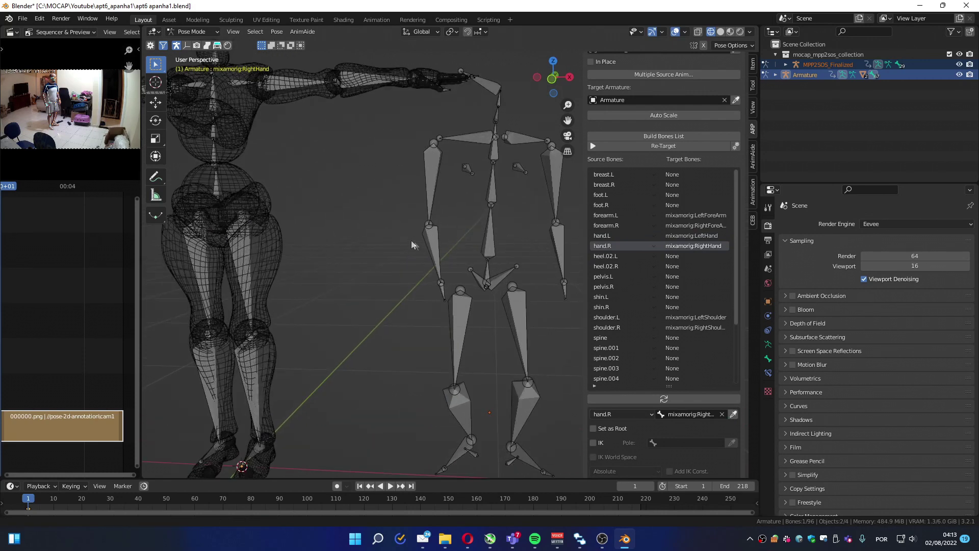
click(486, 270)
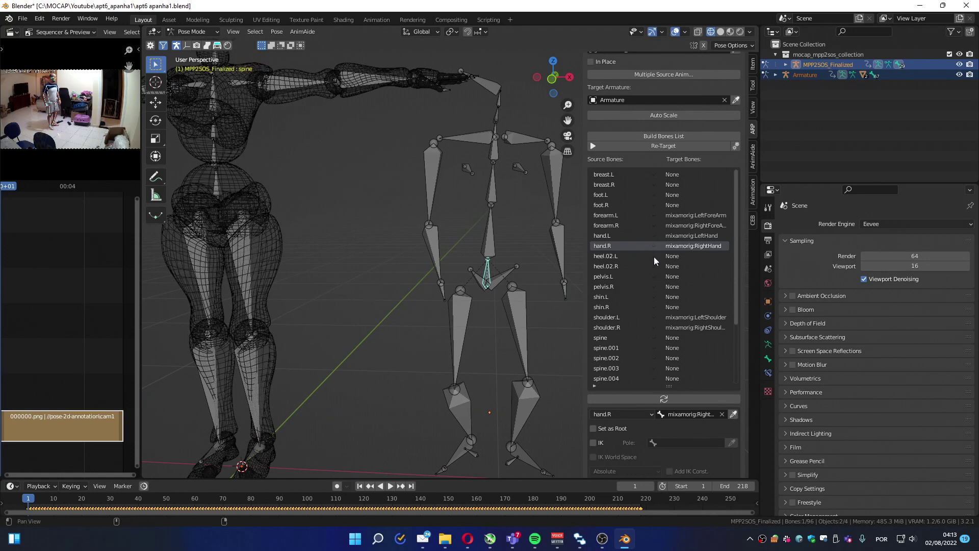
click(683, 337)
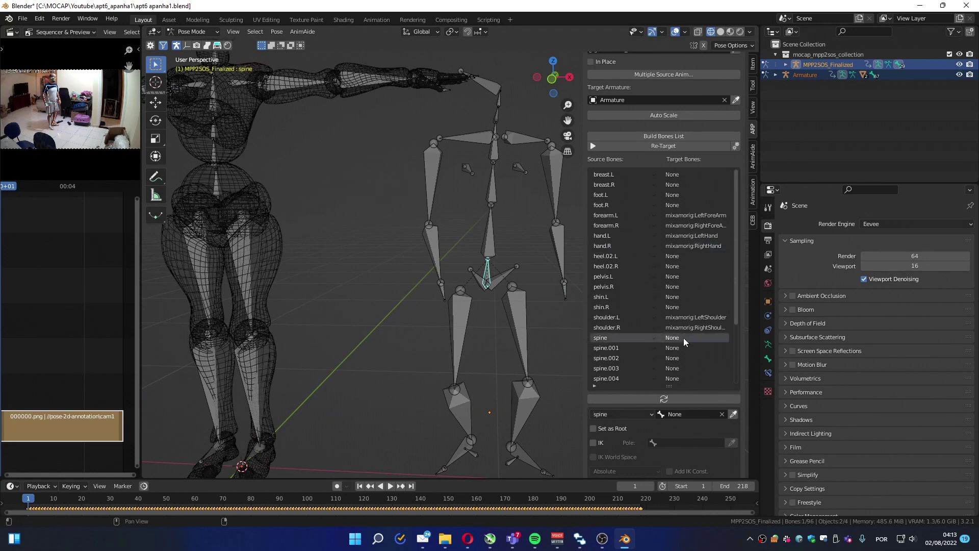
click(217, 188)
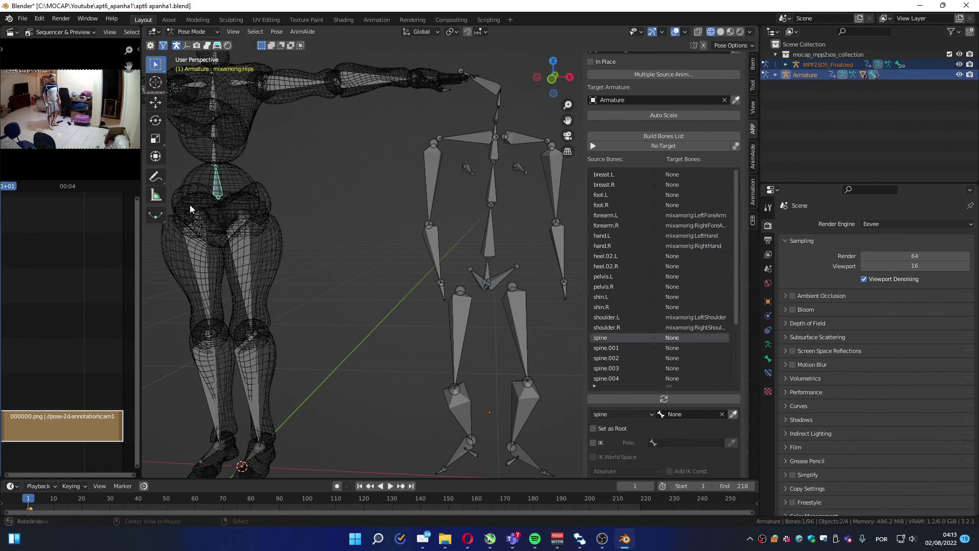
middle_drag(189, 204, 161, 200)
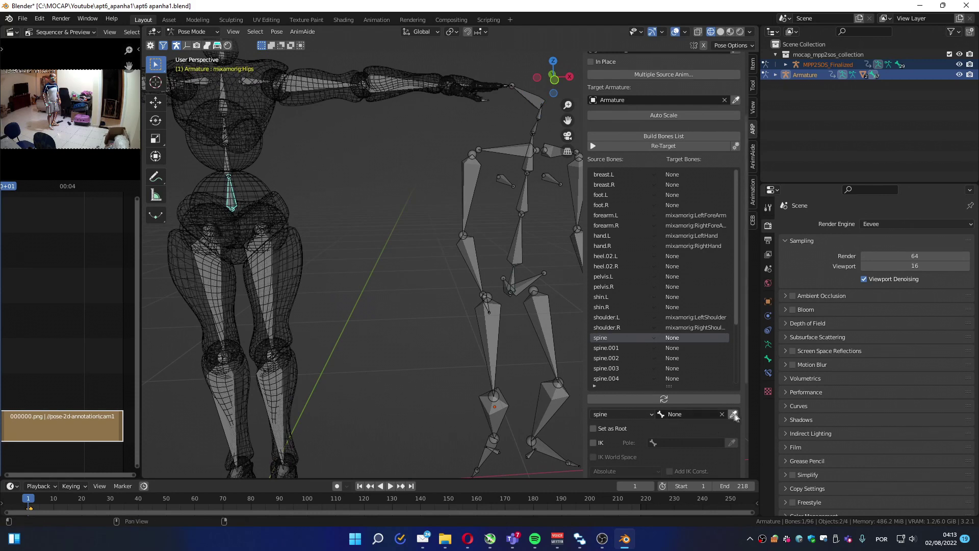
click(733, 414)
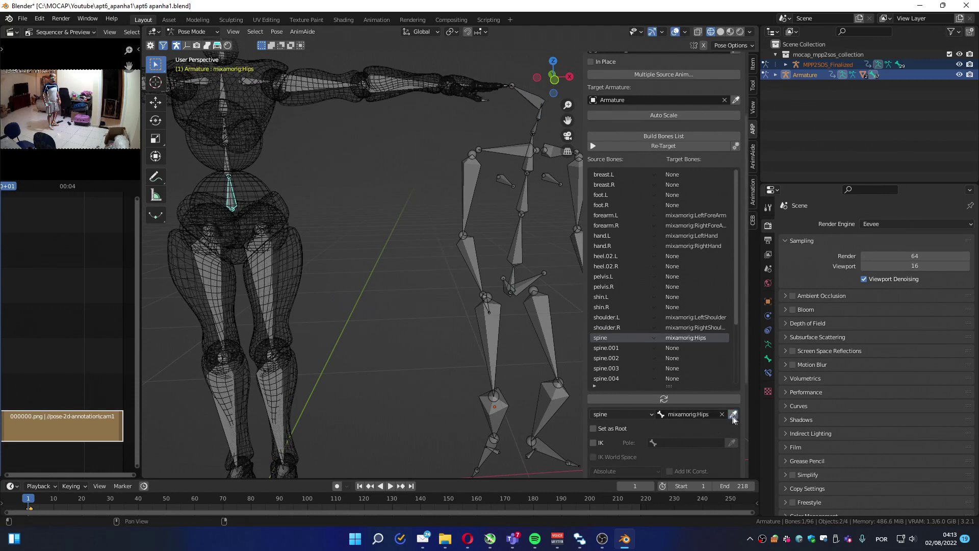
middle_drag(487, 323, 473, 317)
click(502, 312)
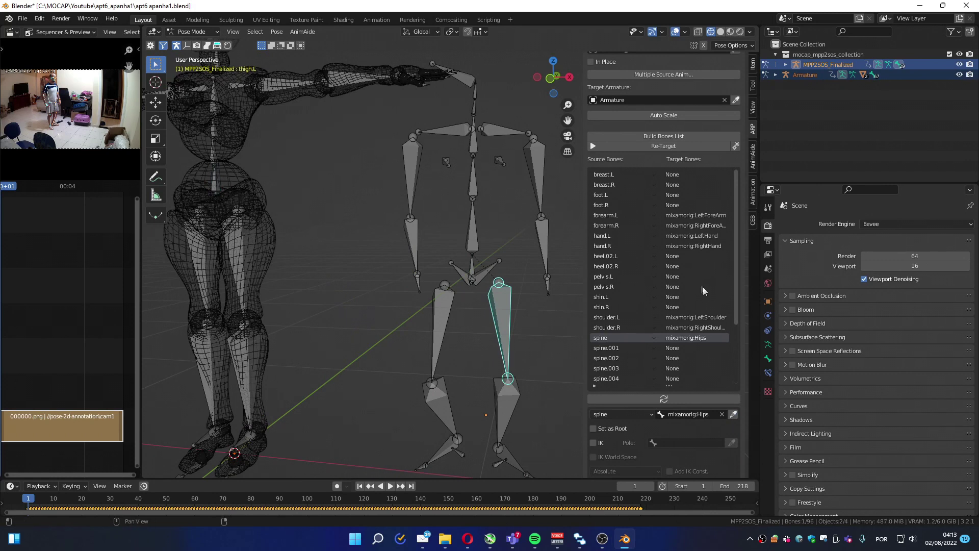
- Map thigh.L and thigh.R to mixamorig:LeftUpLeg and mixamorig:RightUpLeg
scroll(736, 326, down, 8)
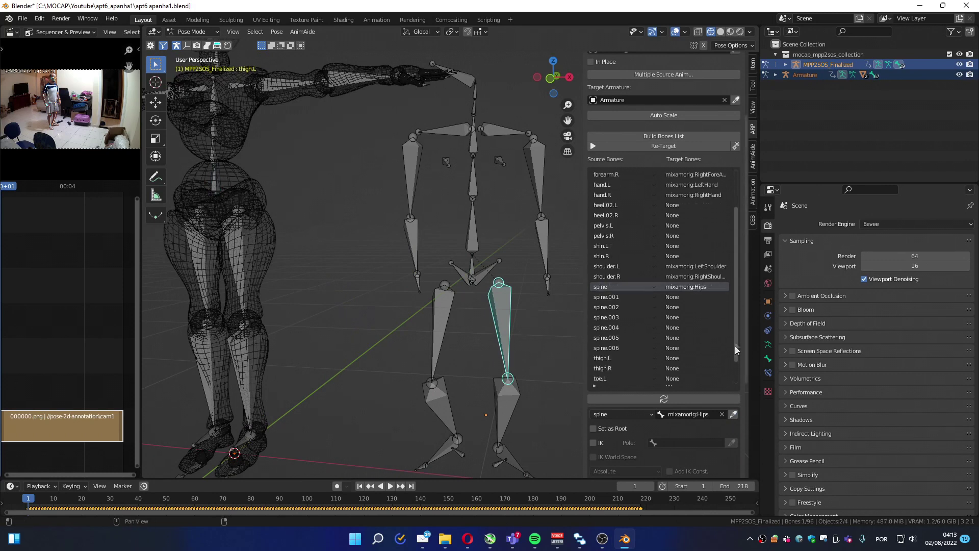
click(677, 326)
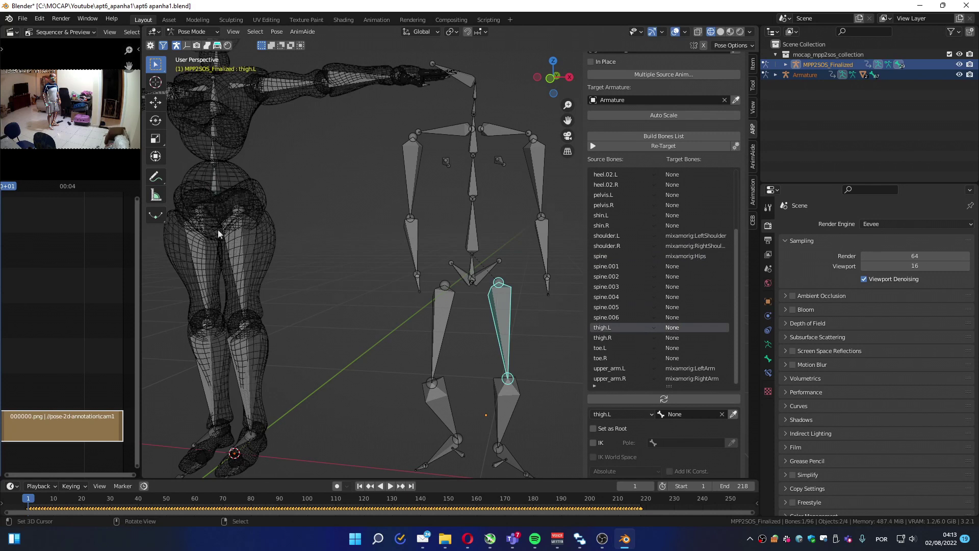
click(239, 250)
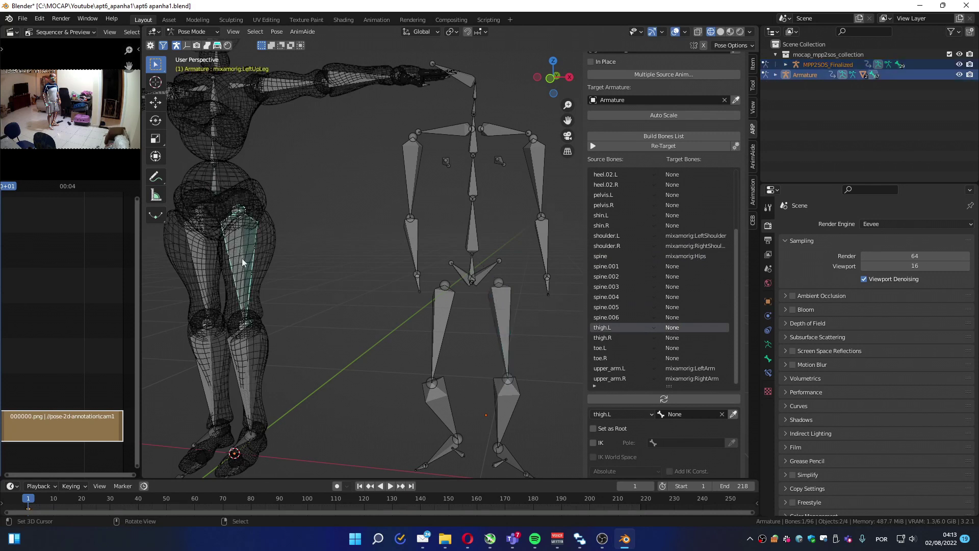
click(734, 414)
click(686, 338)
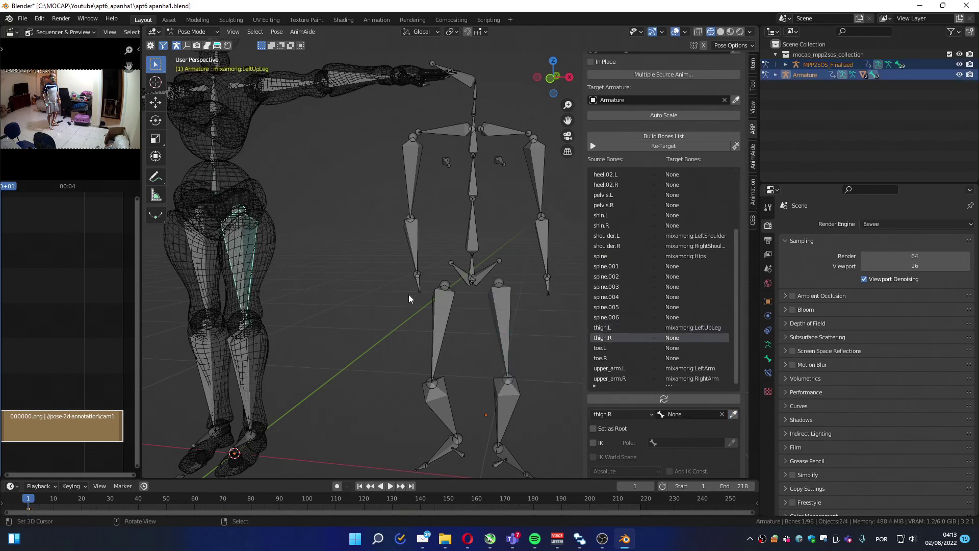
click(204, 258)
click(733, 414)
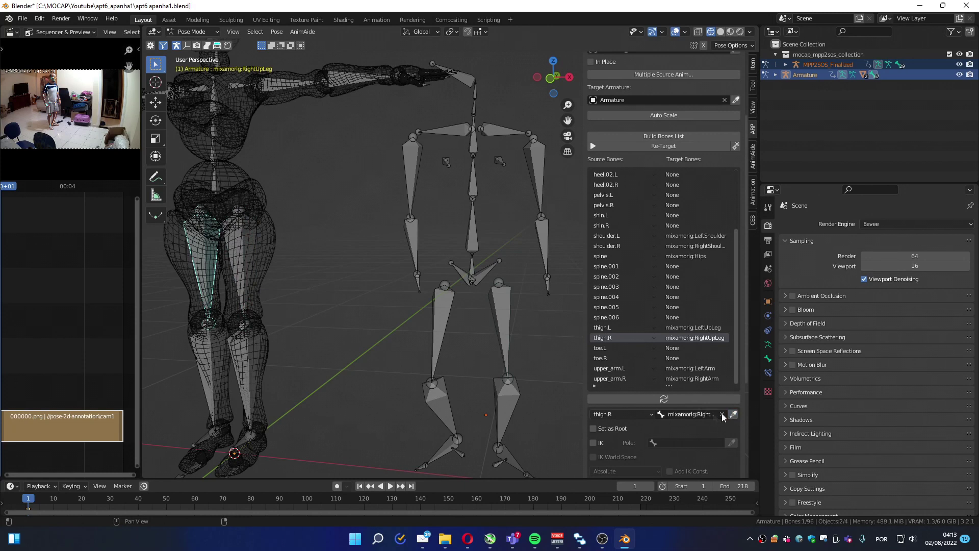
- Map shin.L and shin.R to mixamorig:LeftLeg and mixamorig:RightLeg
click(498, 398)
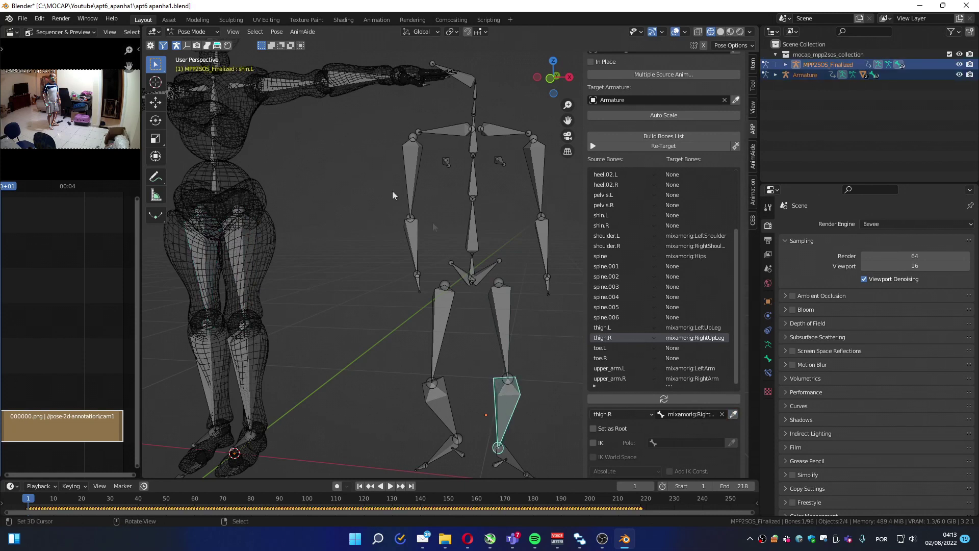
click(669, 216)
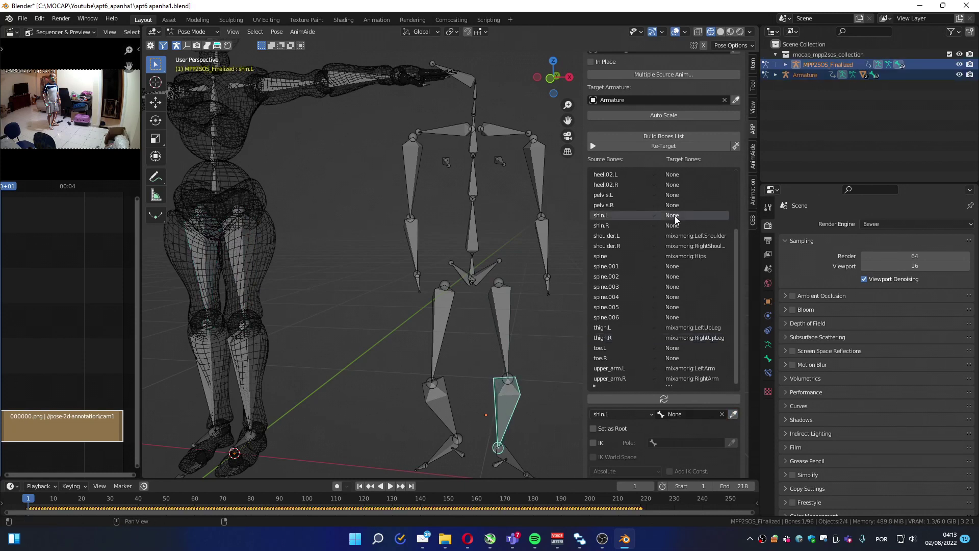
click(249, 367)
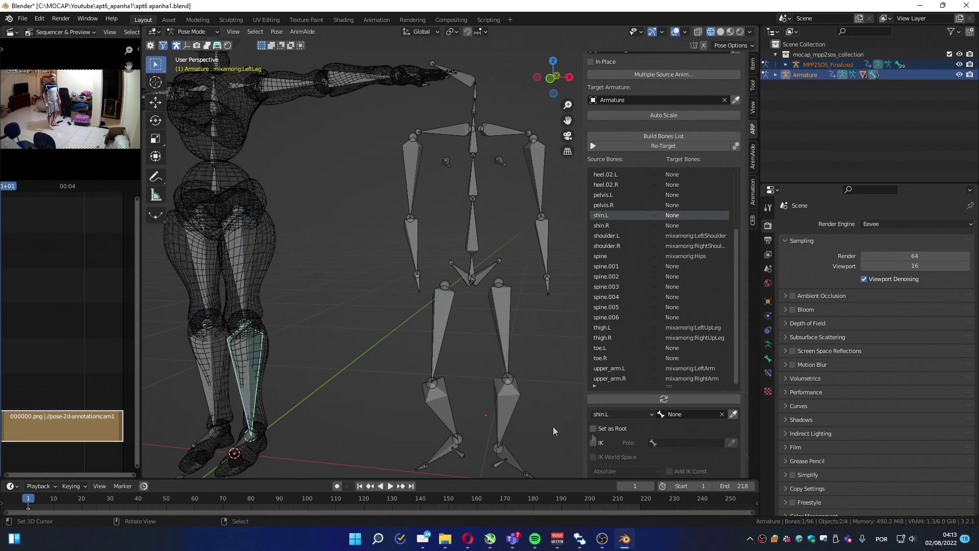
click(733, 414)
click(208, 367)
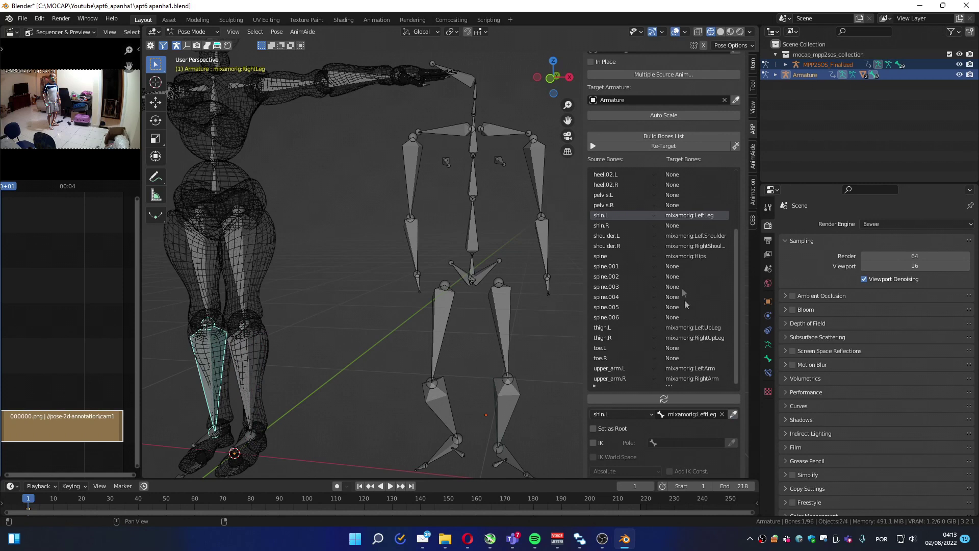
click(680, 225)
click(734, 414)
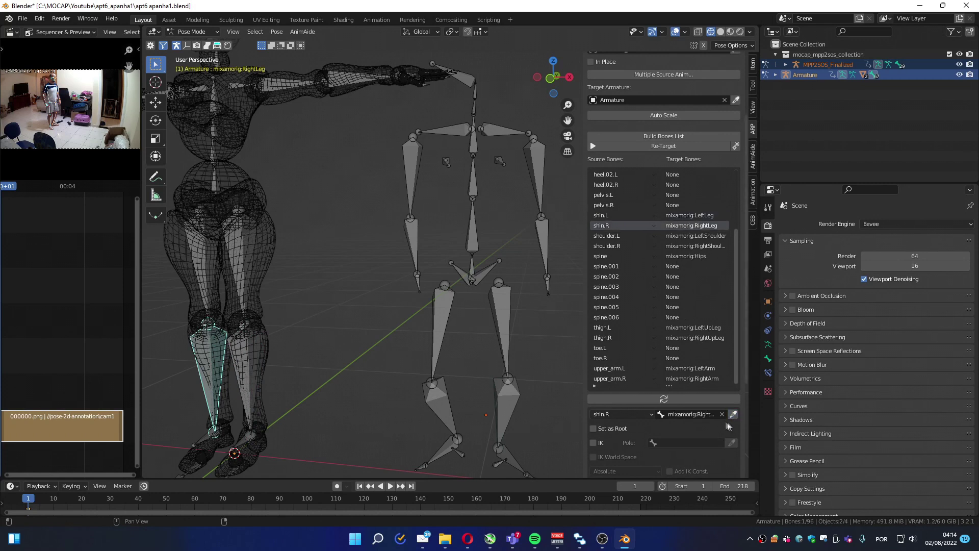
- Map foot.L and foot.R to mixamorig:LeftFoot and mixamorig:RightFoot
click(509, 459)
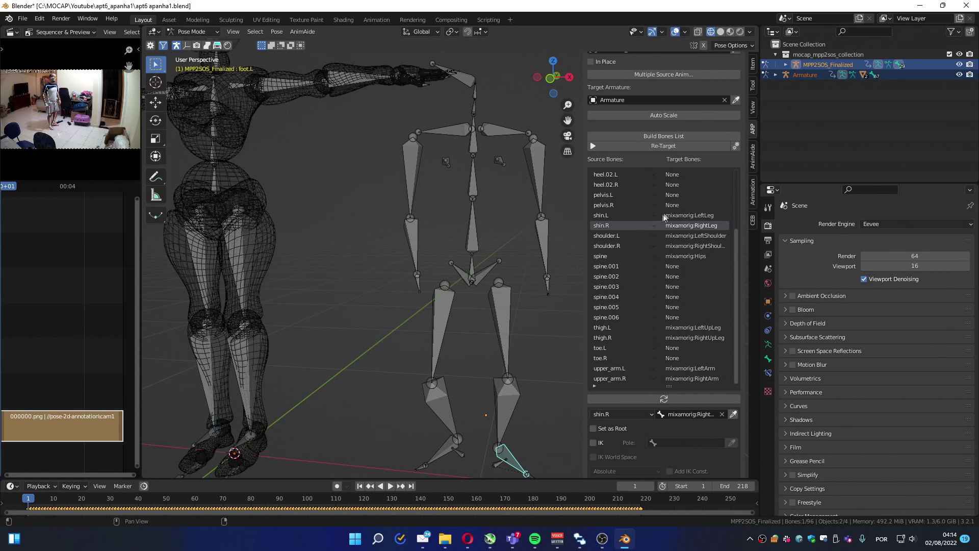
scroll(734, 256, up, 3)
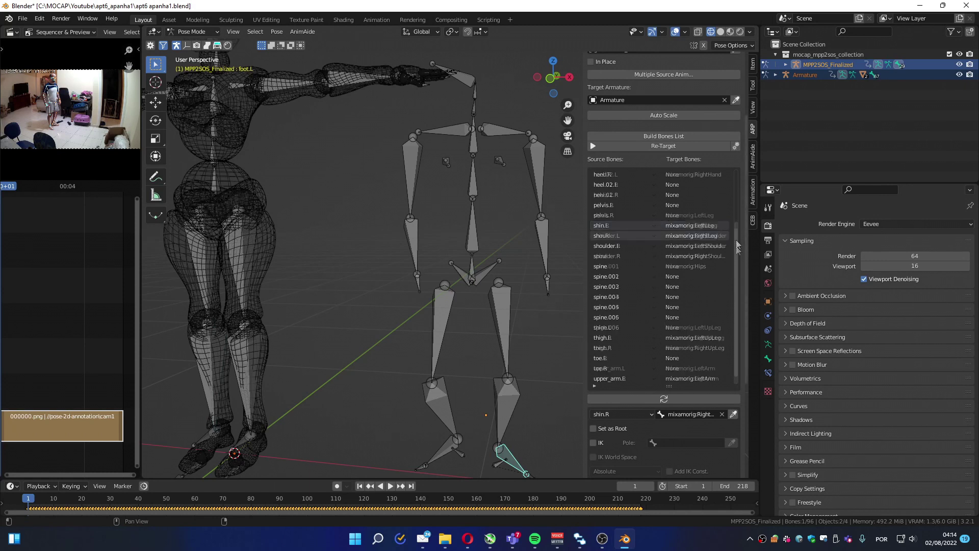
click(685, 187)
click(246, 441)
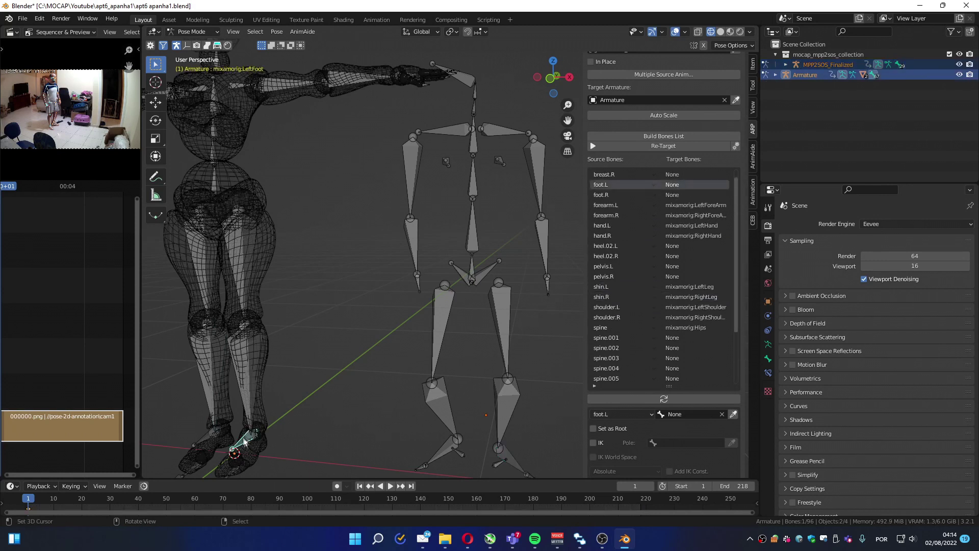
click(733, 414)
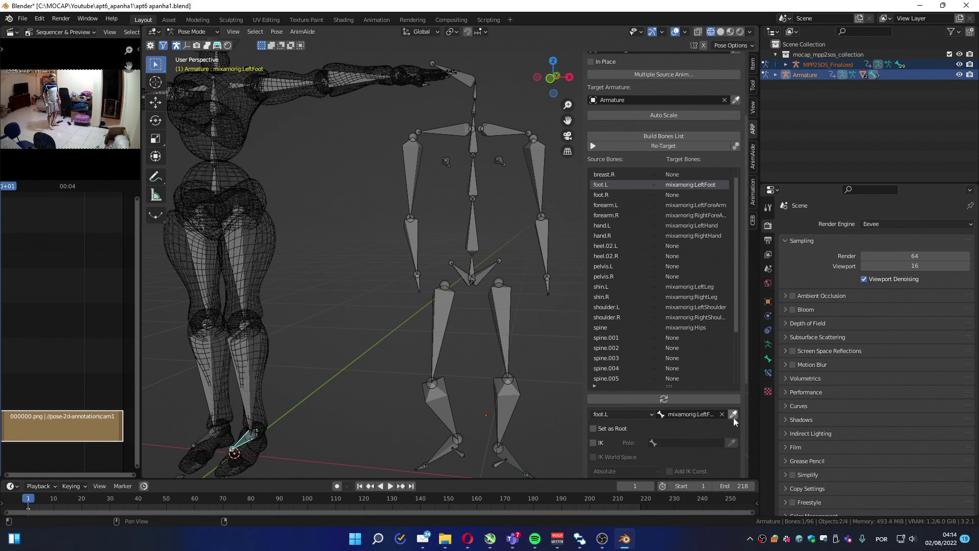
click(689, 193)
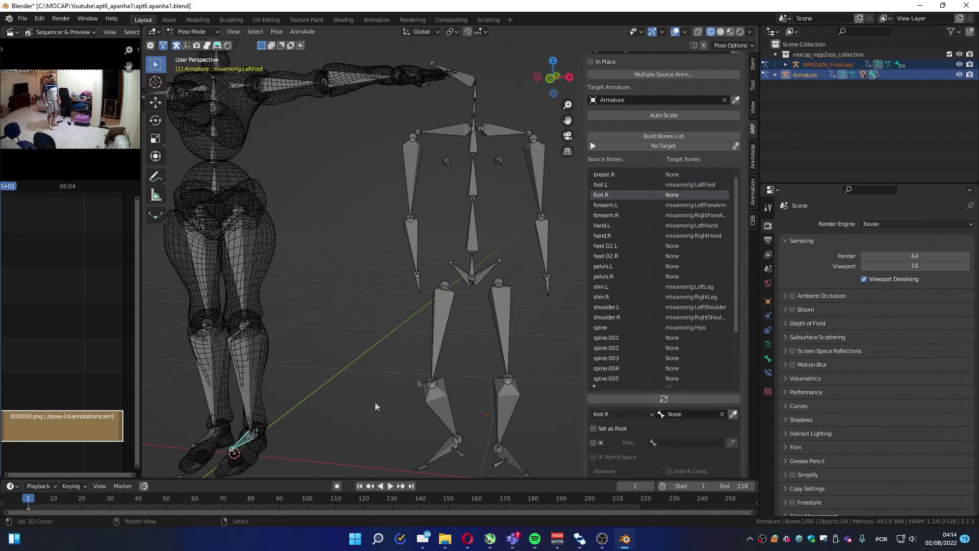
click(204, 443)
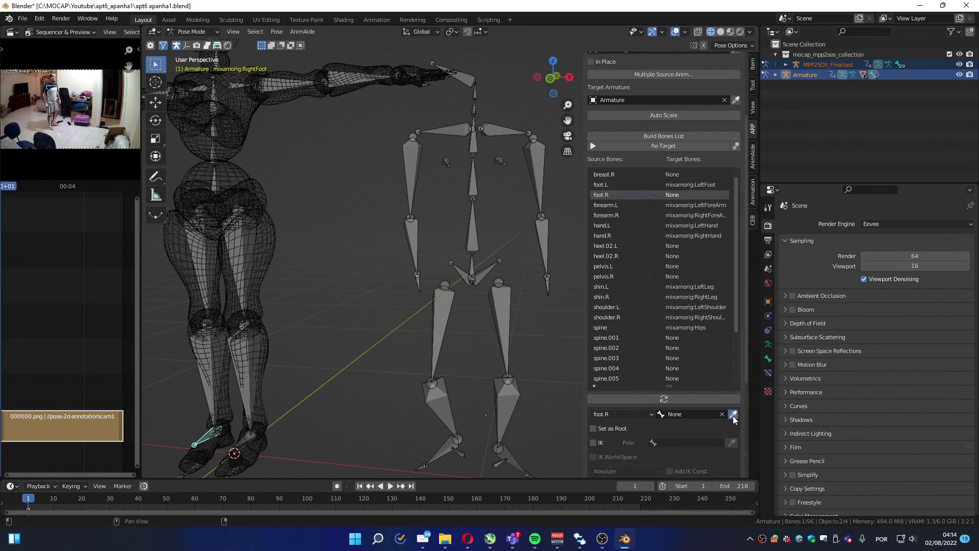
click(733, 414)
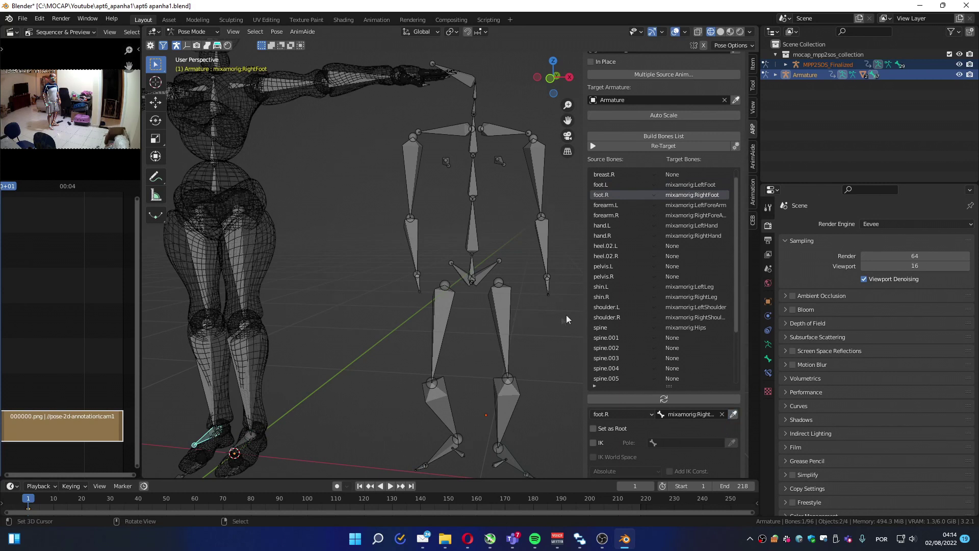
scroll(736, 249, up, 1)
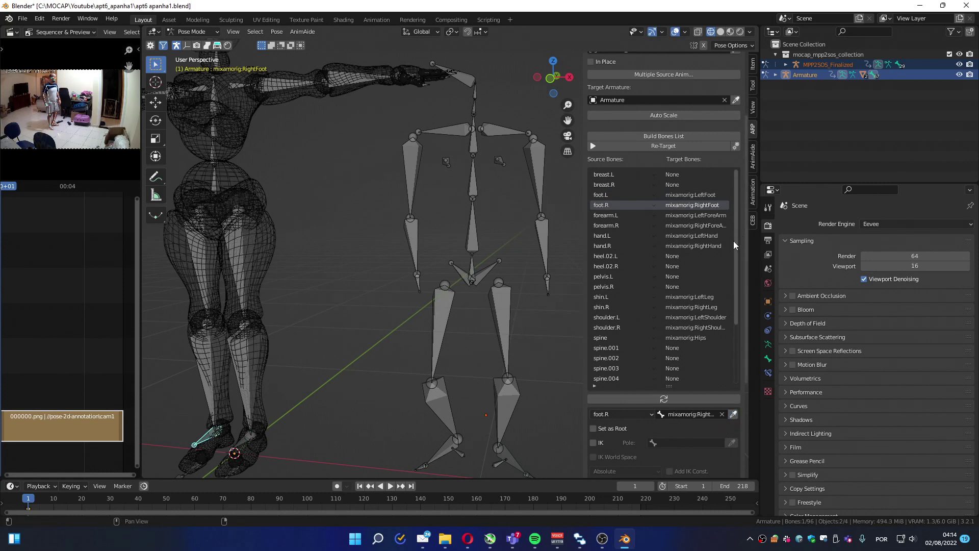
drag(735, 286, 735, 350)
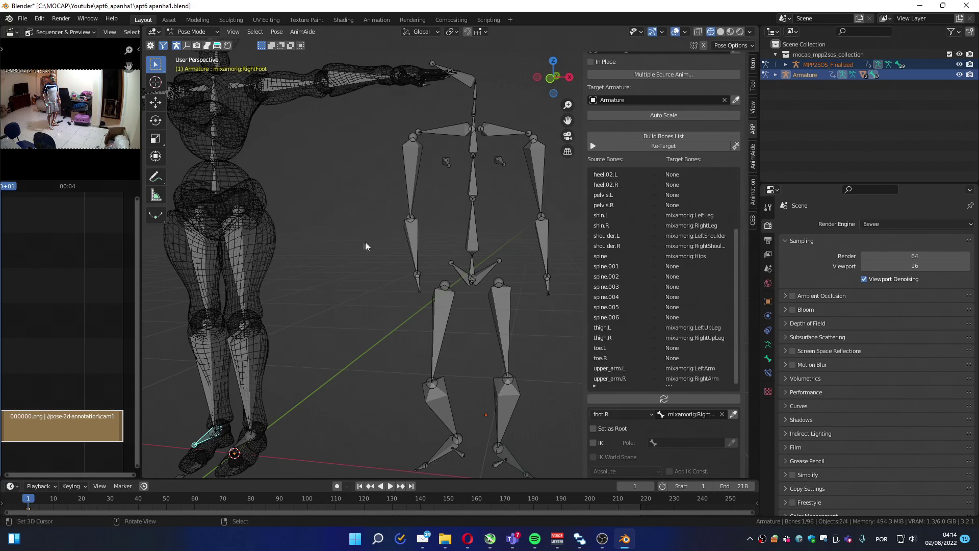
middle_drag(363, 243, 341, 269)
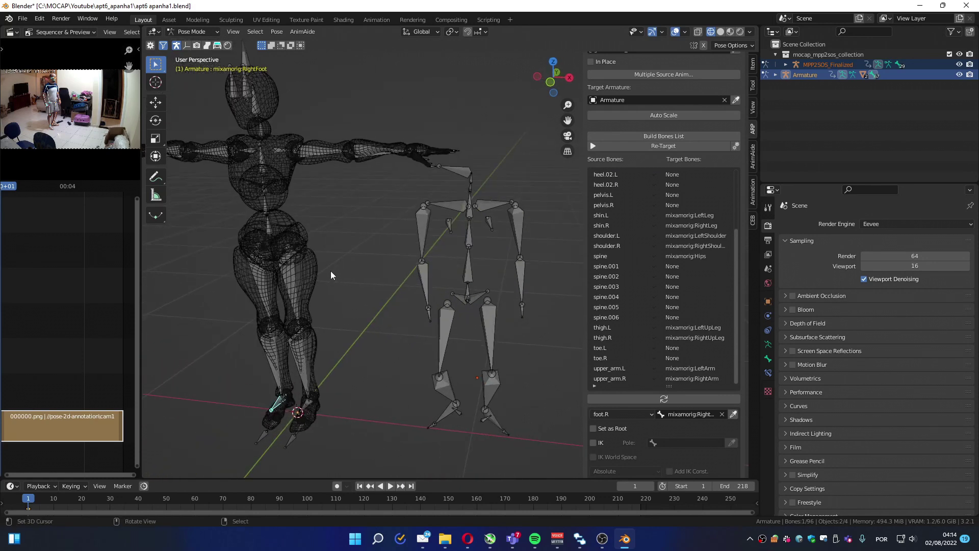
middle_drag(371, 234, 423, 268)
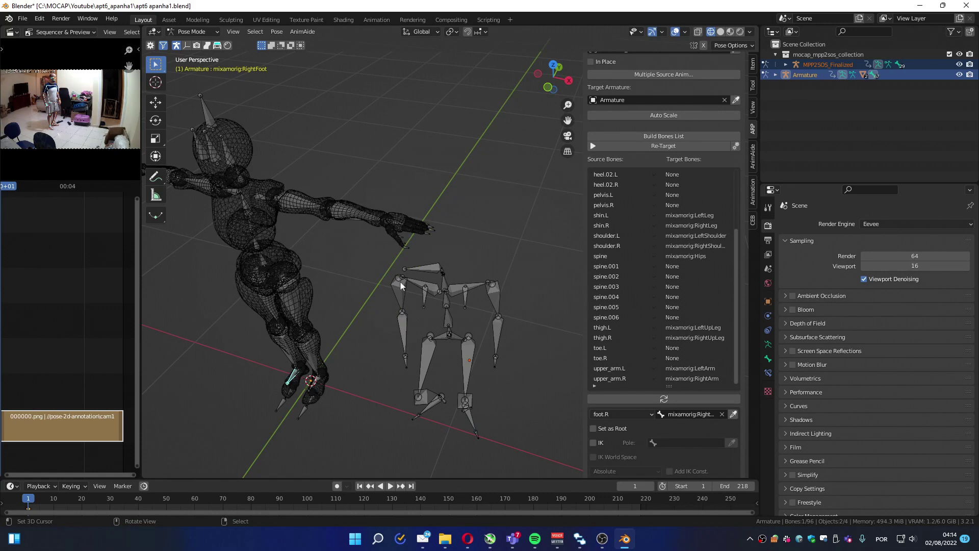
middle_drag(323, 316, 417, 245)
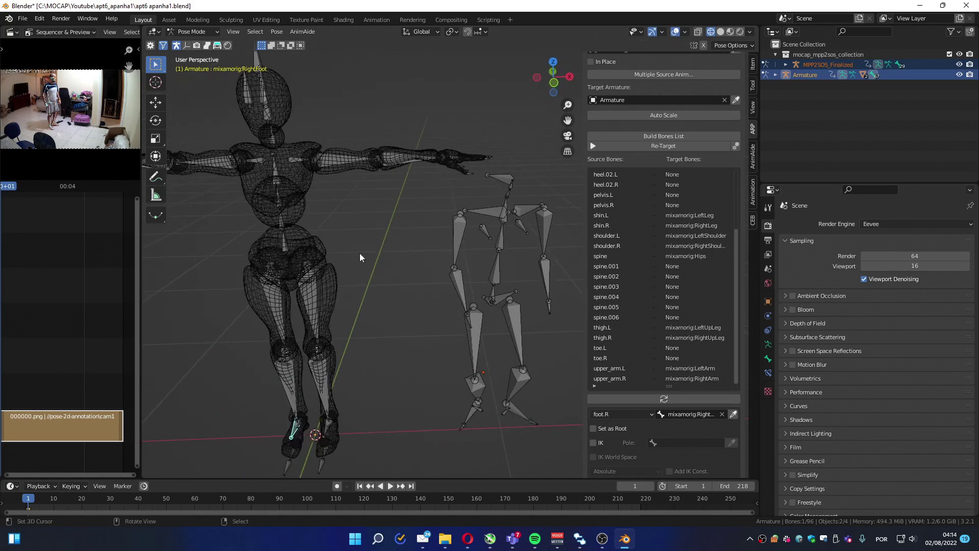
scroll(359, 253, down, 4)
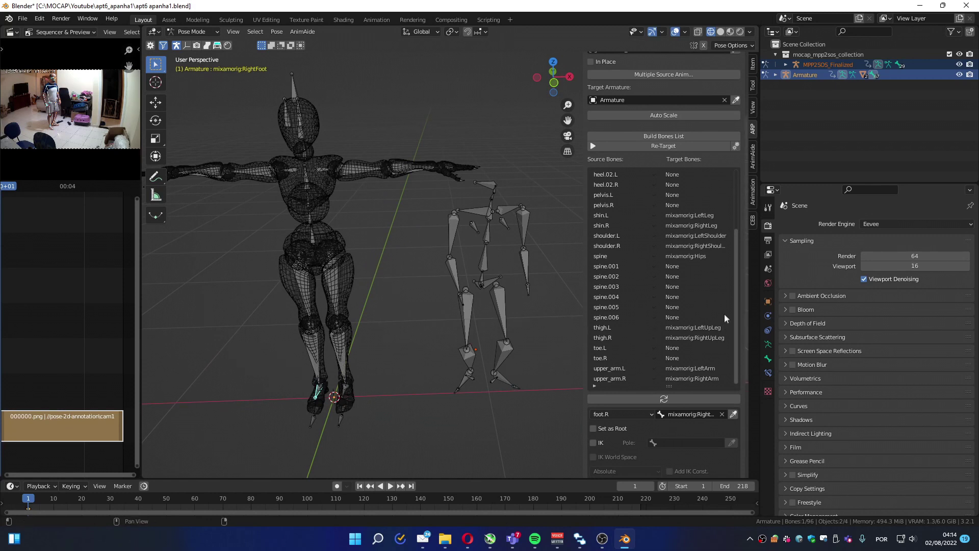
drag(736, 302, 738, 231)
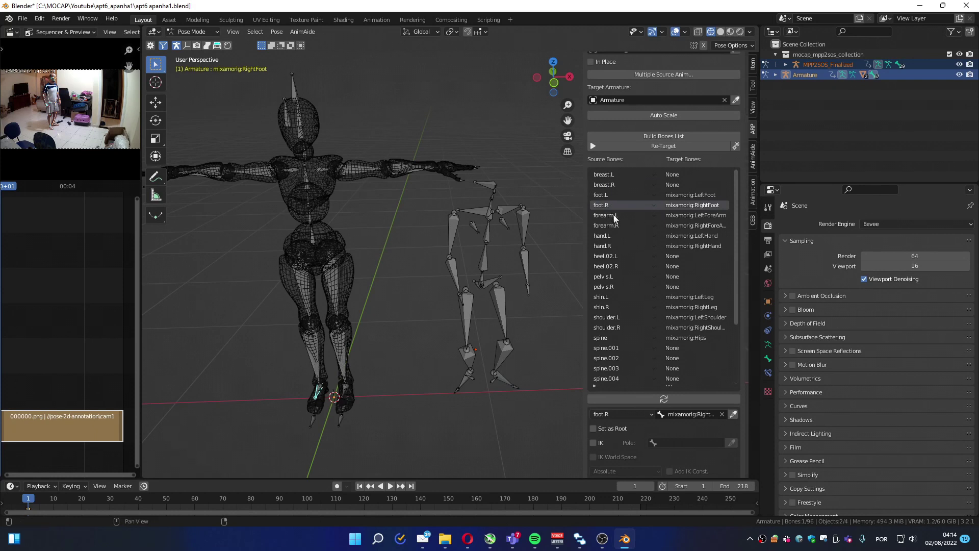
- Start Redefine Rest Pose from the actual Rest Pose and inspect both rigs from several angles
scroll(679, 464, down, 7)
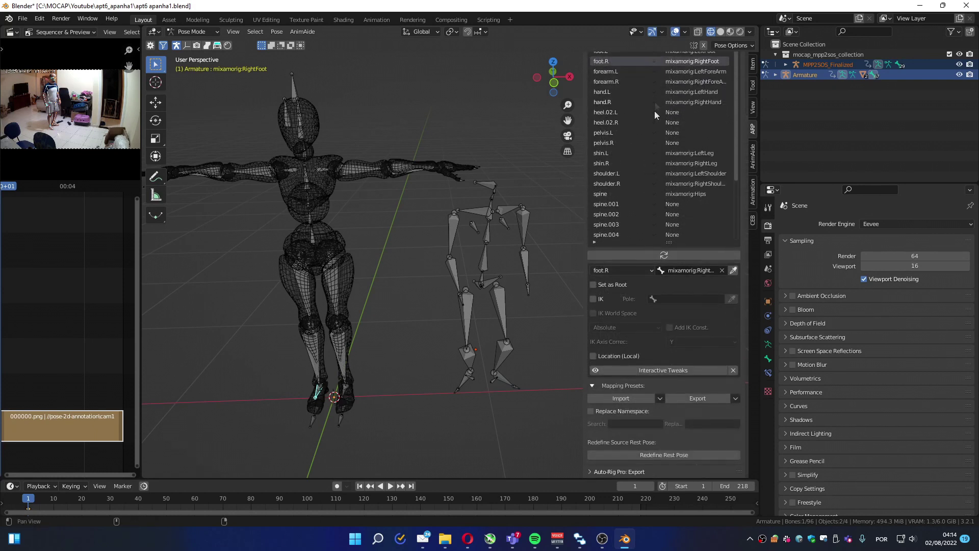
click(663, 453)
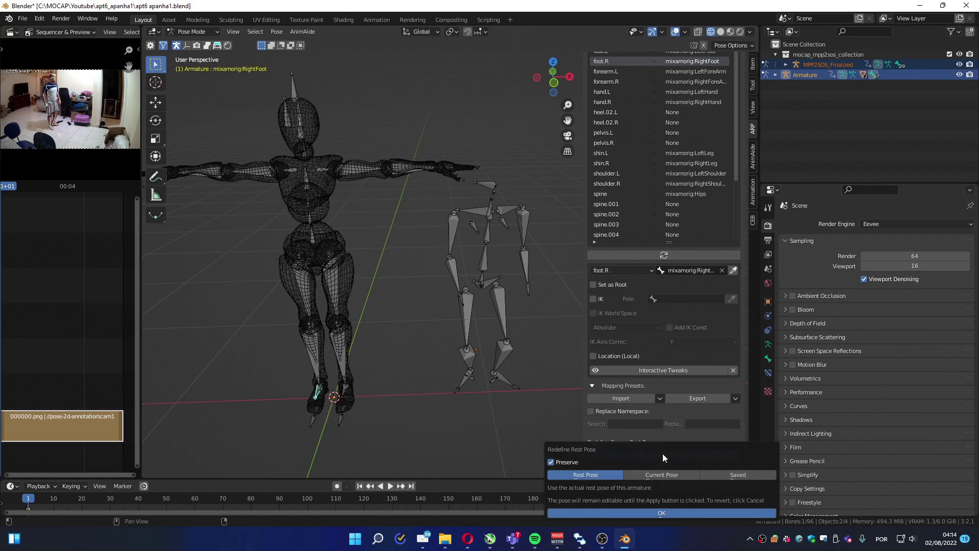
click(640, 514)
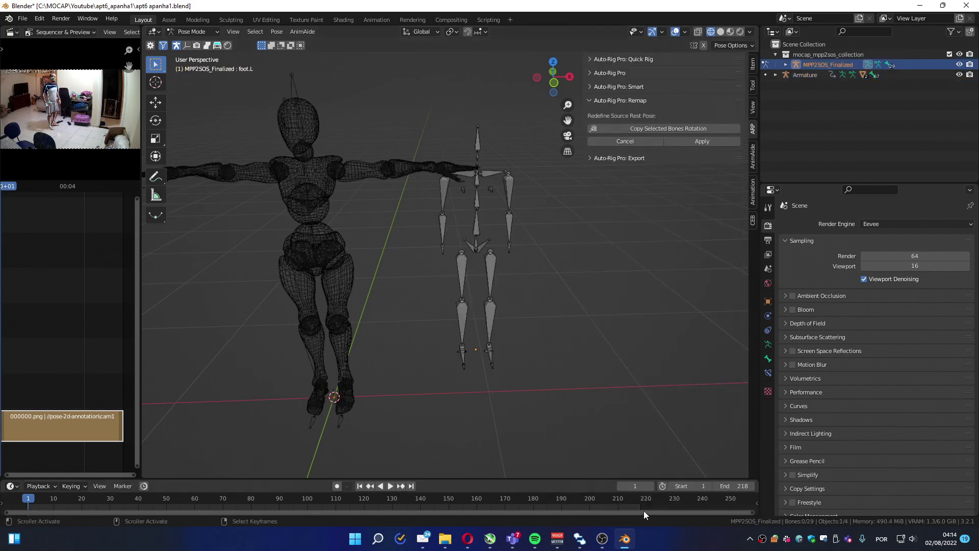
middle_drag(461, 279, 410, 247)
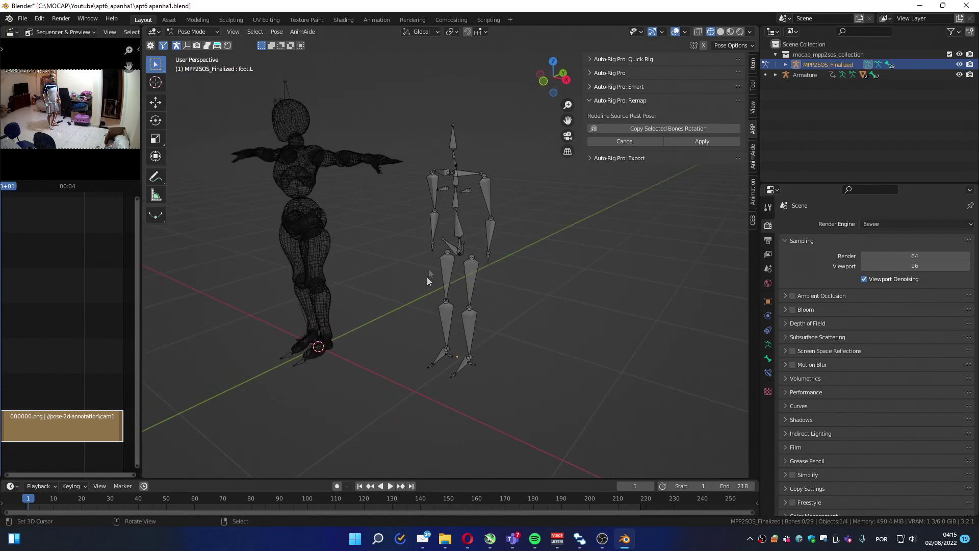
middle_drag(365, 288, 407, 237)
middle_drag(362, 289, 451, 273)
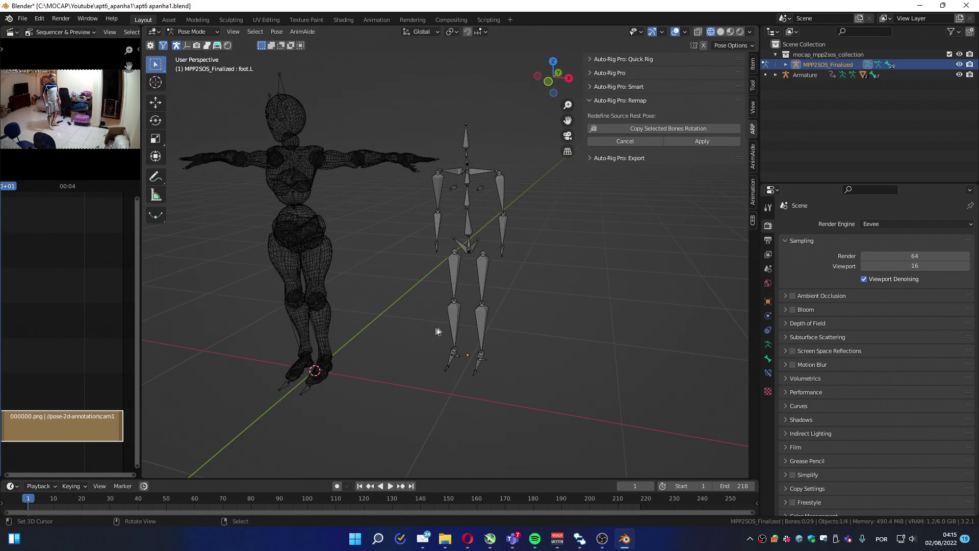
middle_drag(395, 323, 411, 302)
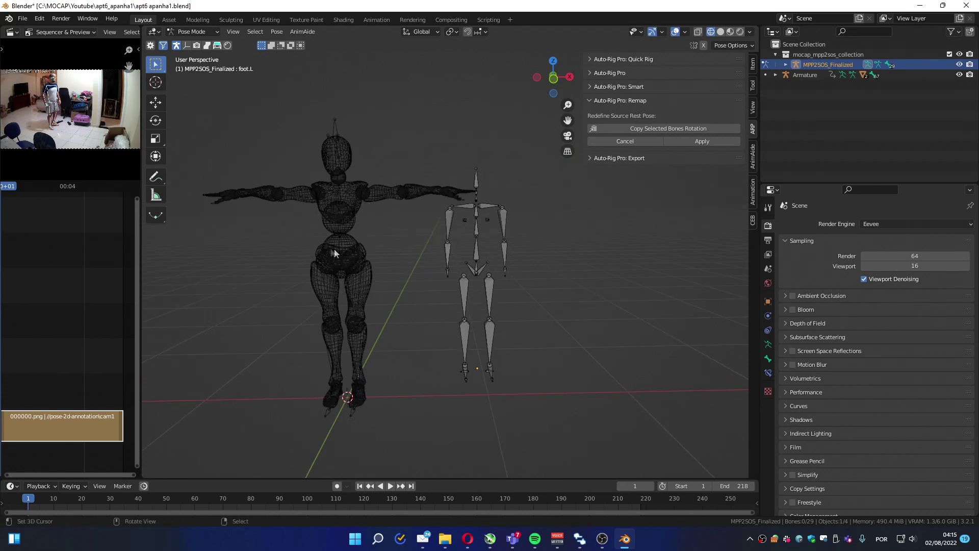
click(449, 228)
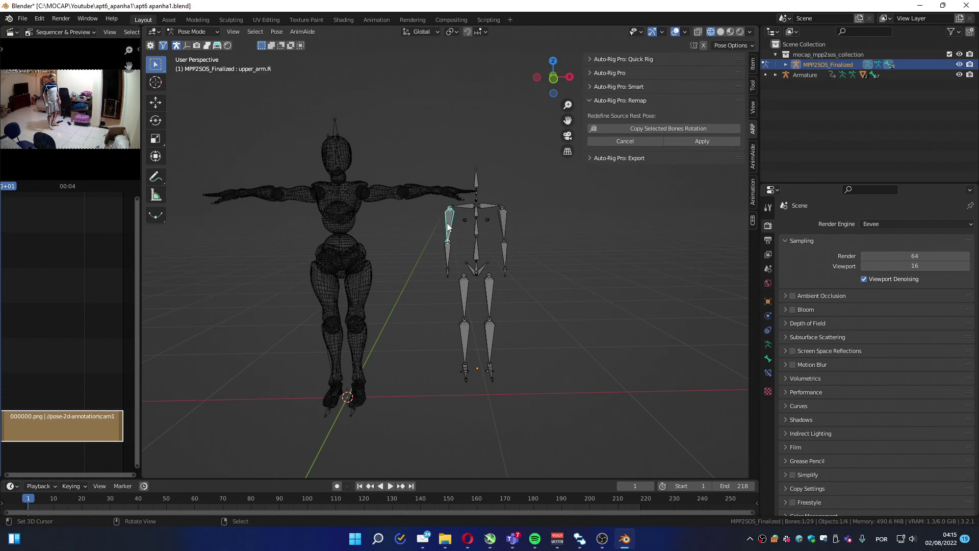
- Copy rotations onto both upper arm and forearm bones for a T-pose, then apply the rest pose
shift+click(447, 253)
shift+click(503, 227)
shift+click(504, 248)
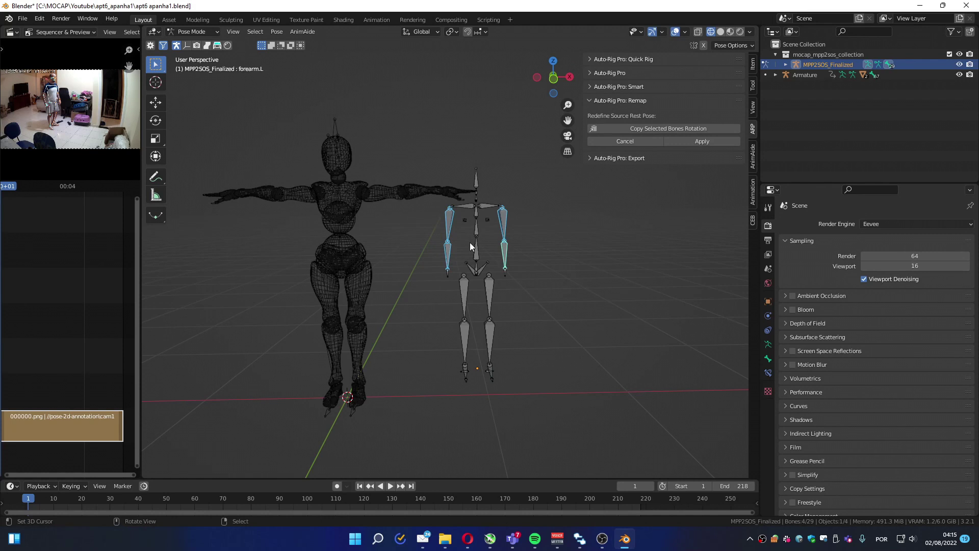
click(663, 130)
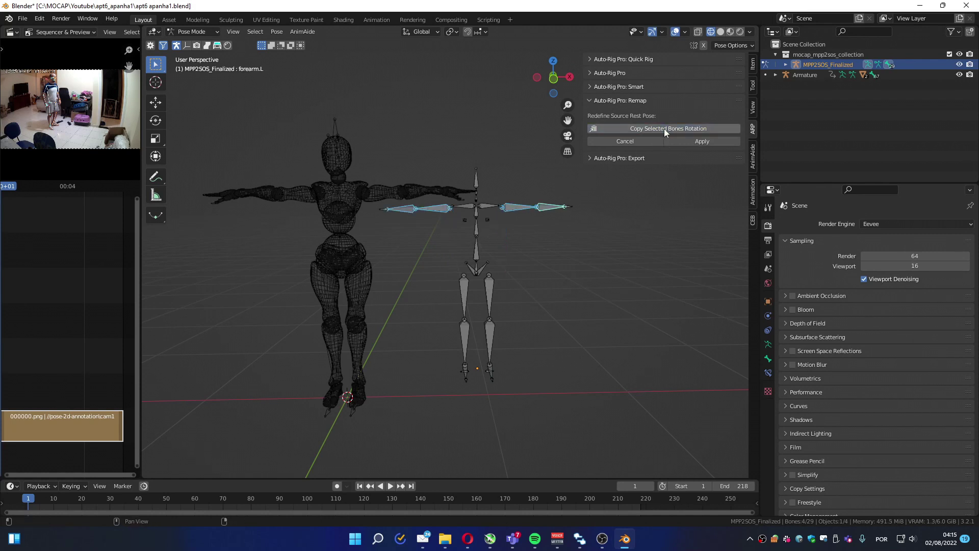
click(686, 141)
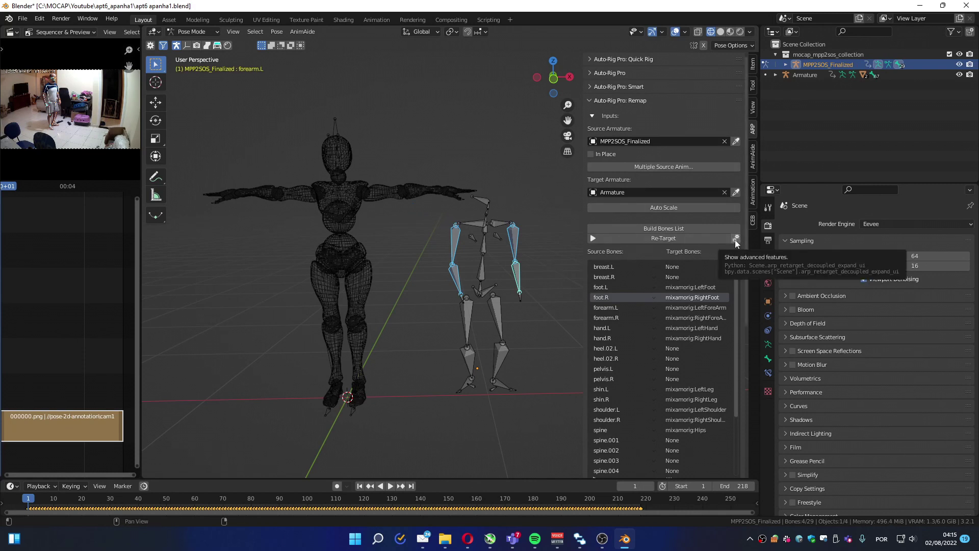
- Reveal the advanced retarget options and try Bind Only on the character
click(735, 238)
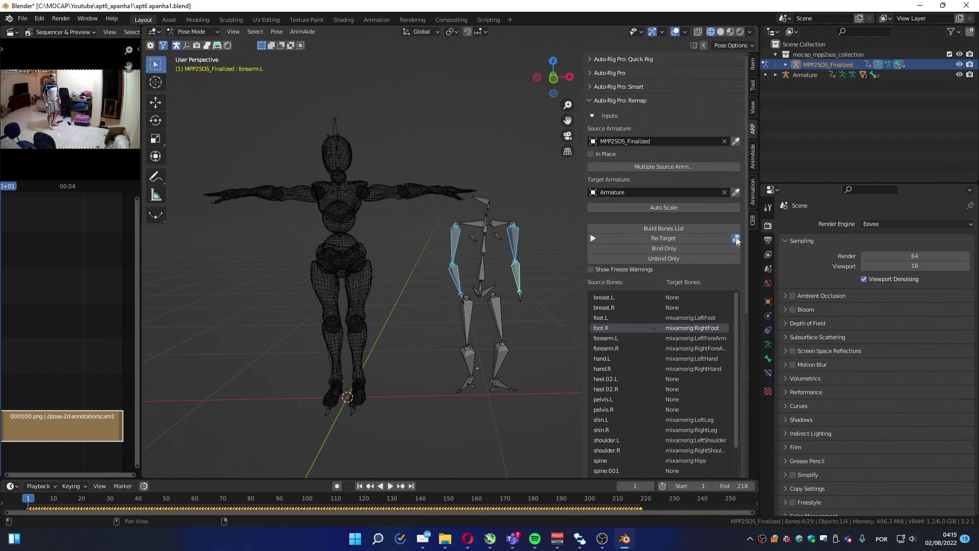
click(685, 249)
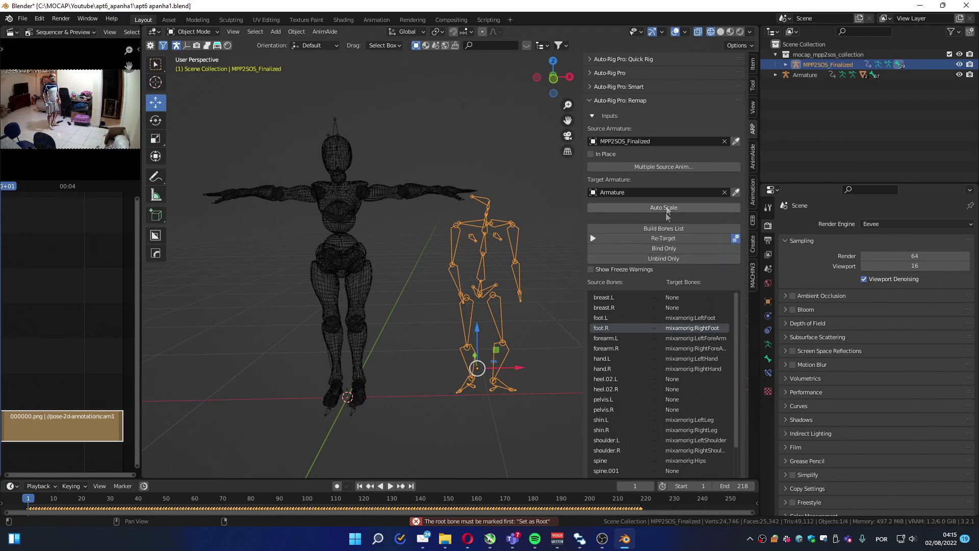
middle_drag(662, 293, 660, 270)
scroll(660, 270, down, 8)
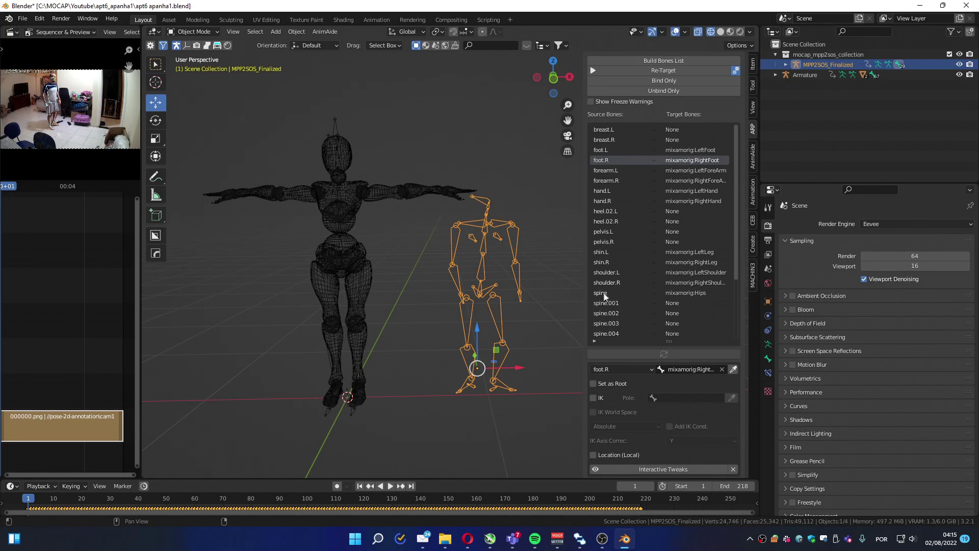
- Set the spine bone mapped to mixamorig:Hips as root and bind the character again
click(694, 292)
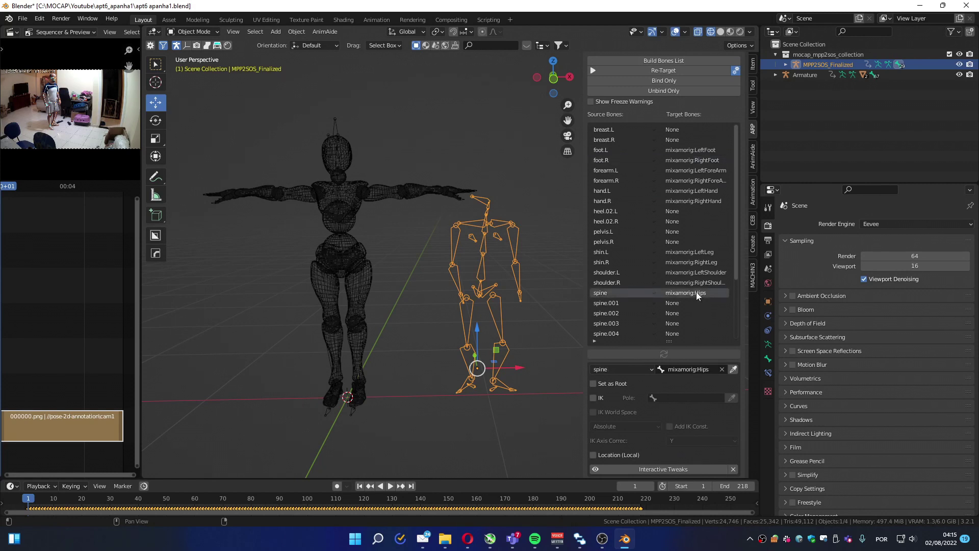
click(602, 386)
scroll(657, 285, up, 5)
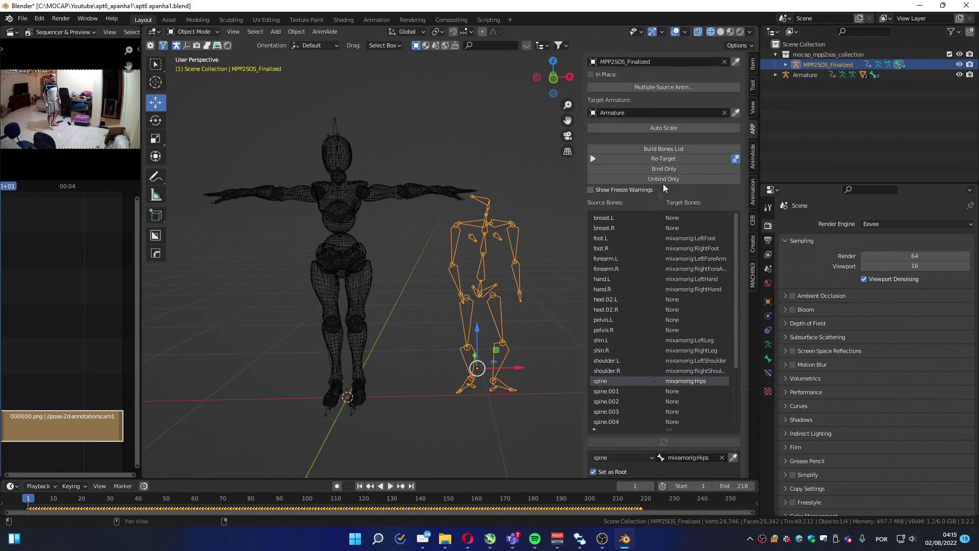
click(666, 170)
- Preview the bound character's motion in Solid shading, then stop and return to frame 1
mouse_move(433, 321)
middle_down()
mouse_move(368, 327)
mouse_move(381, 317)
middle_up()
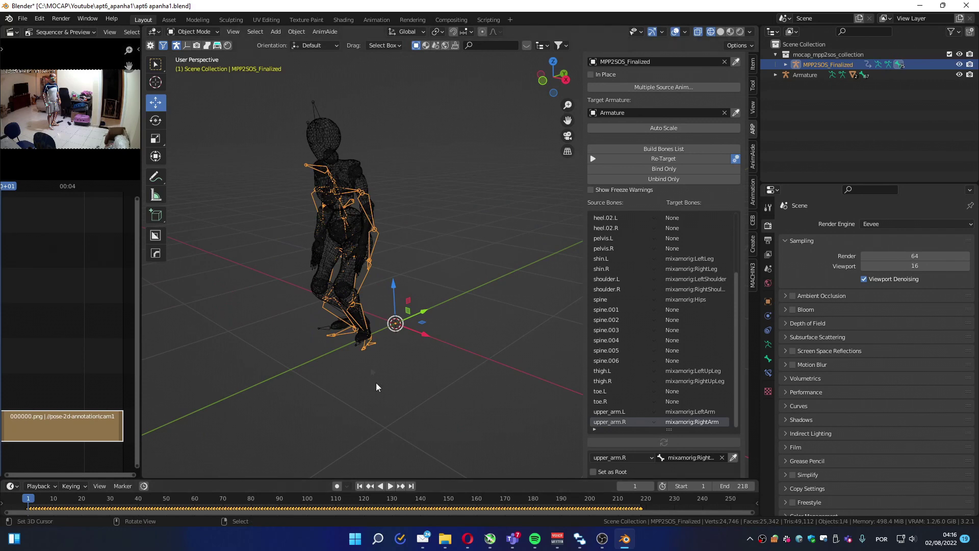
key(shift+z)
key(space)
drag(391, 478, 351, 464)
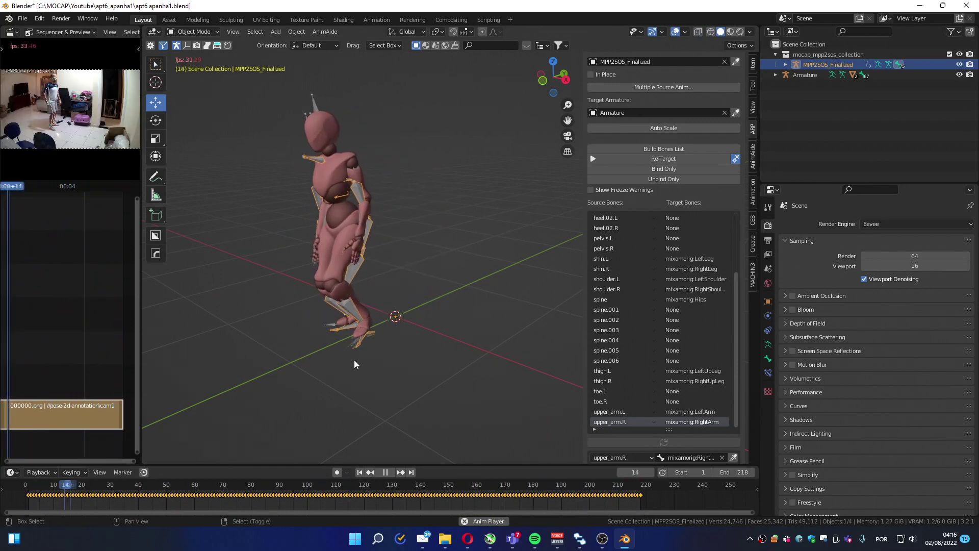
key(space)
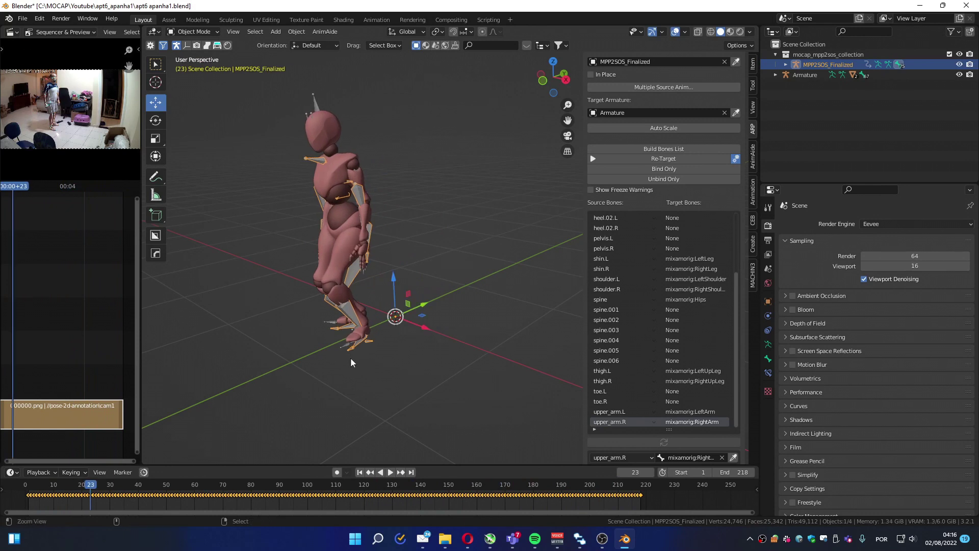
key(shift+Left)
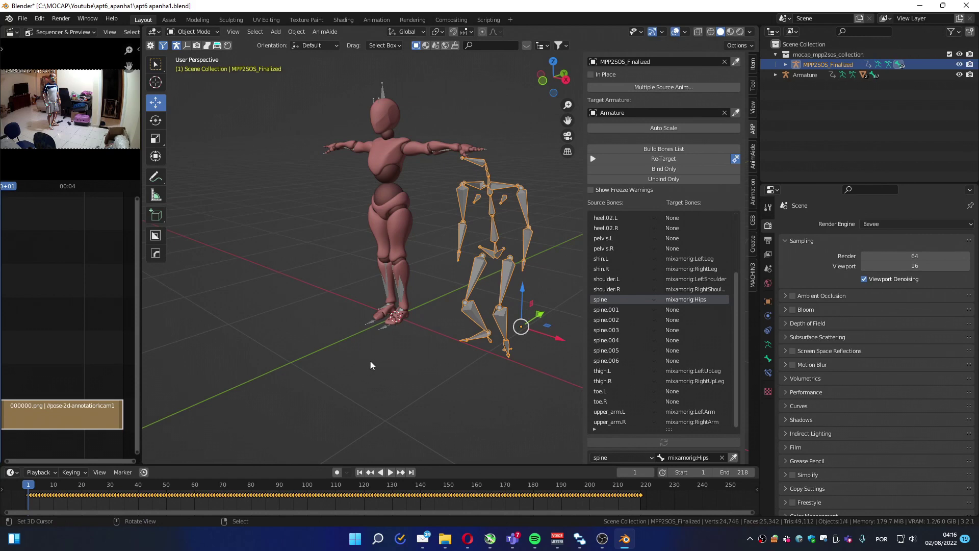
- Clear the mocap armature's rotation with Alt+R so it stands upright, checking from side and front
ctrl+scroll(384, 360, down, 5)
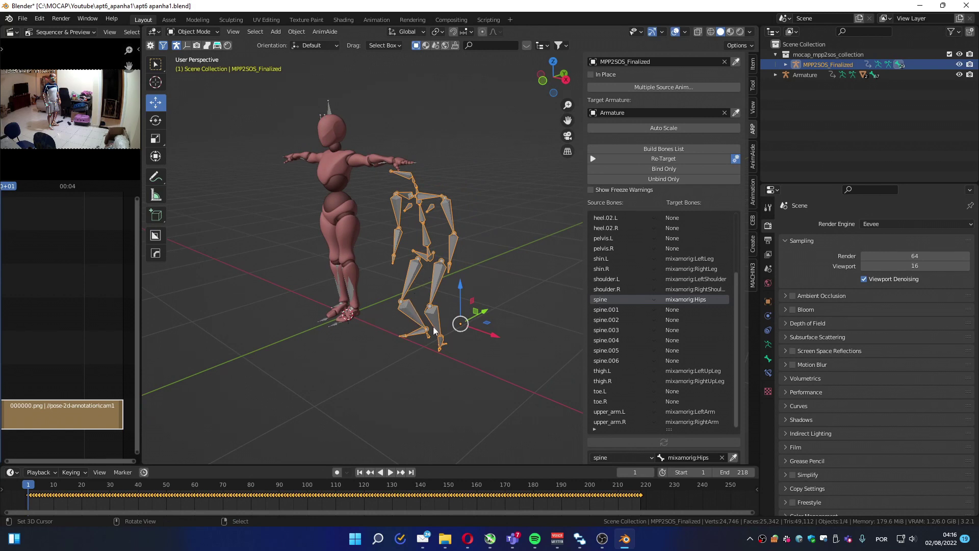
key(alt+r)
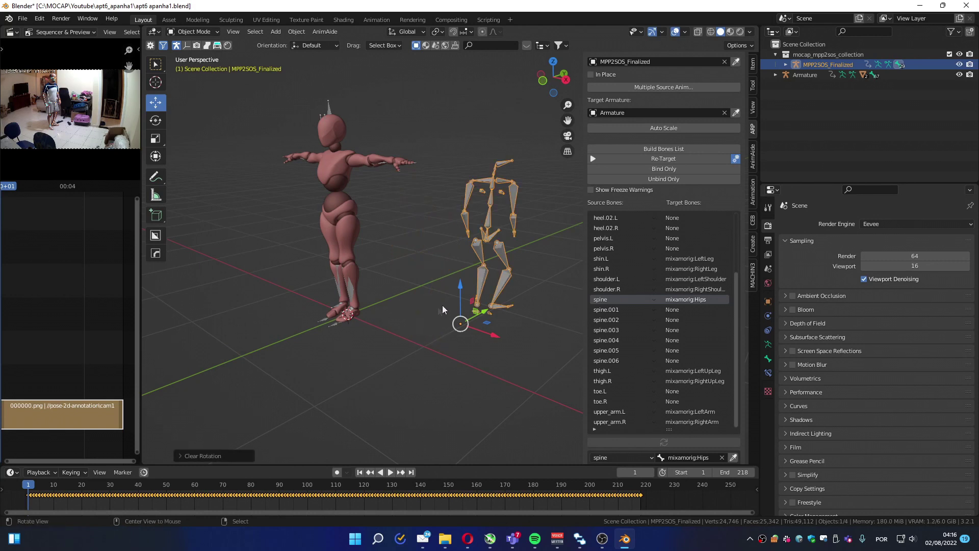
middle_drag(422, 331, 362, 295)
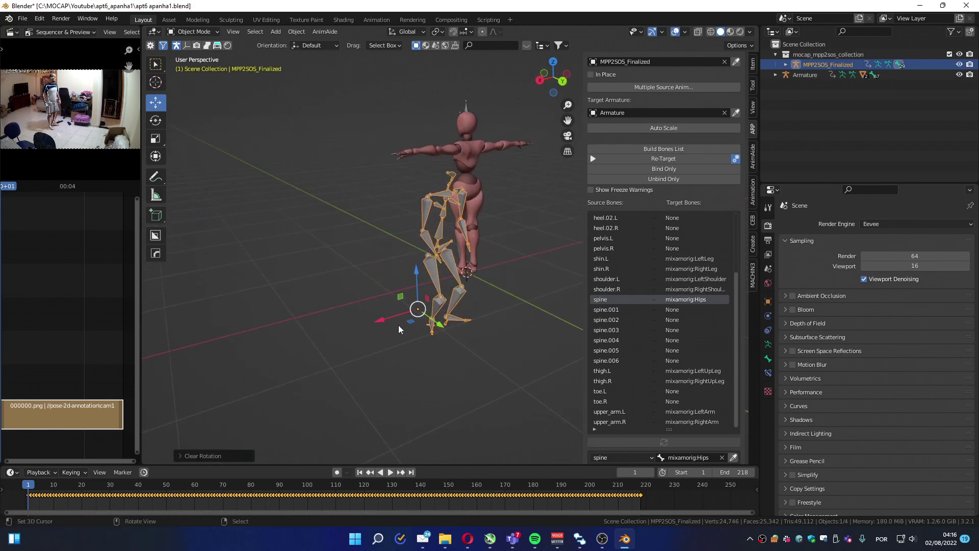
middle_drag(408, 332, 378, 302)
scroll(378, 308, up, 2)
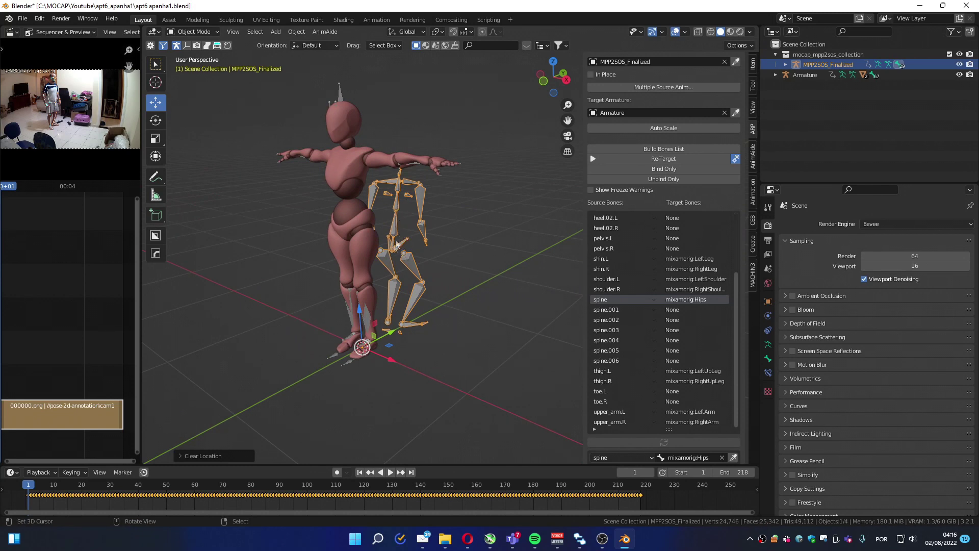
middle_drag(397, 244, 371, 246)
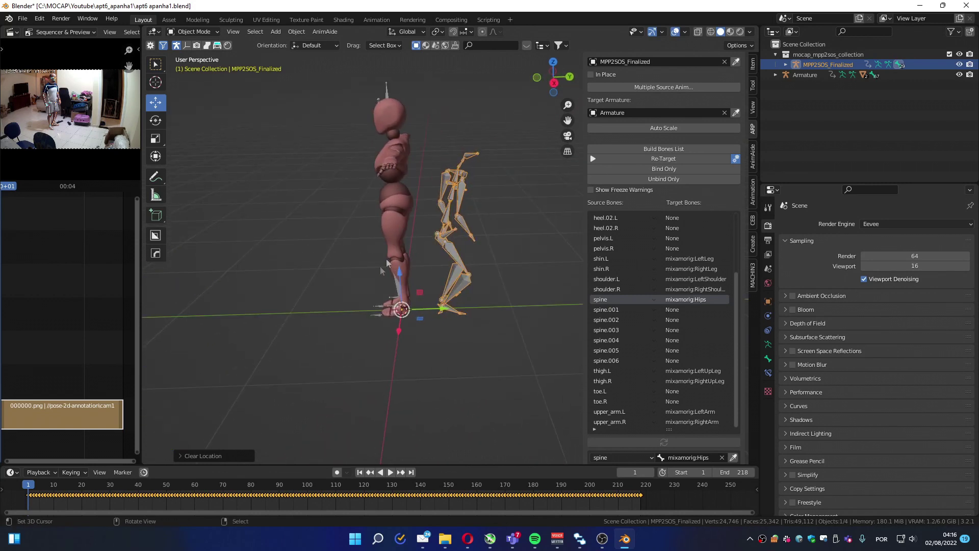
middle_drag(343, 279, 417, 281)
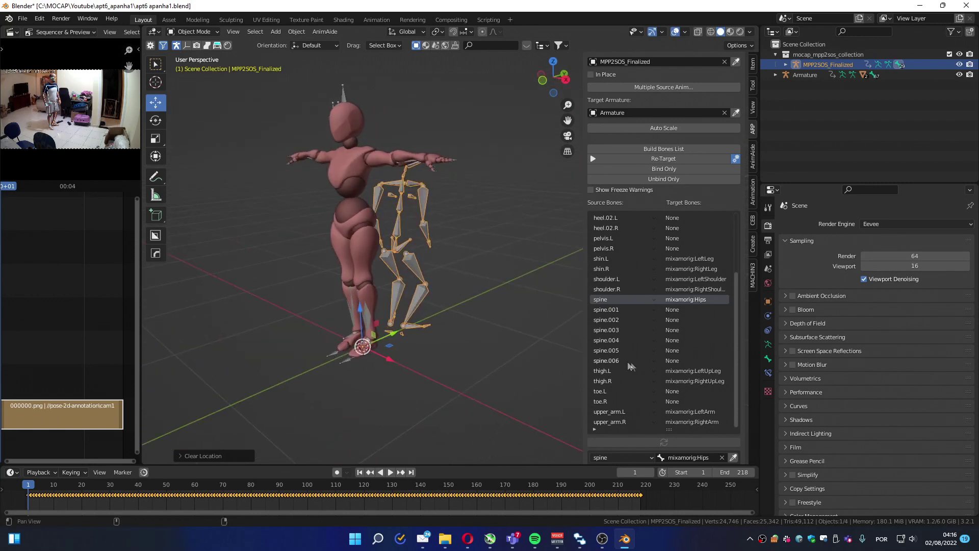
middle_drag(628, 297, 640, 119)
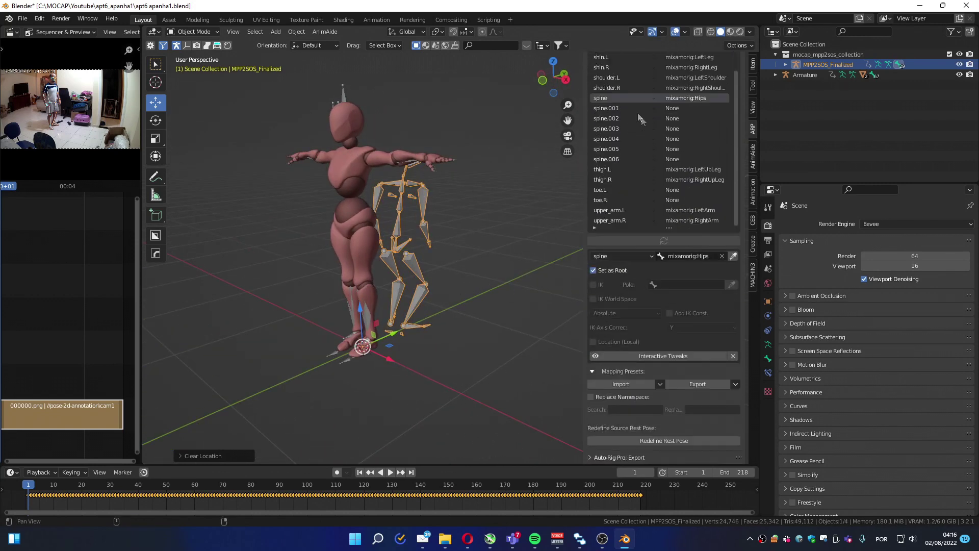
- Start Redefine Rest Pose on the mocap armature and show the rig in wireframe
click(647, 440)
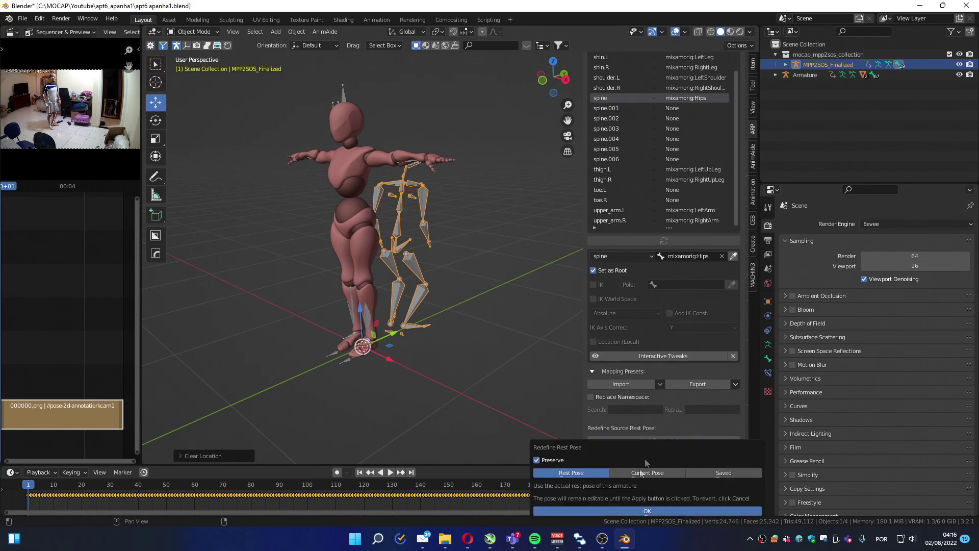
click(595, 510)
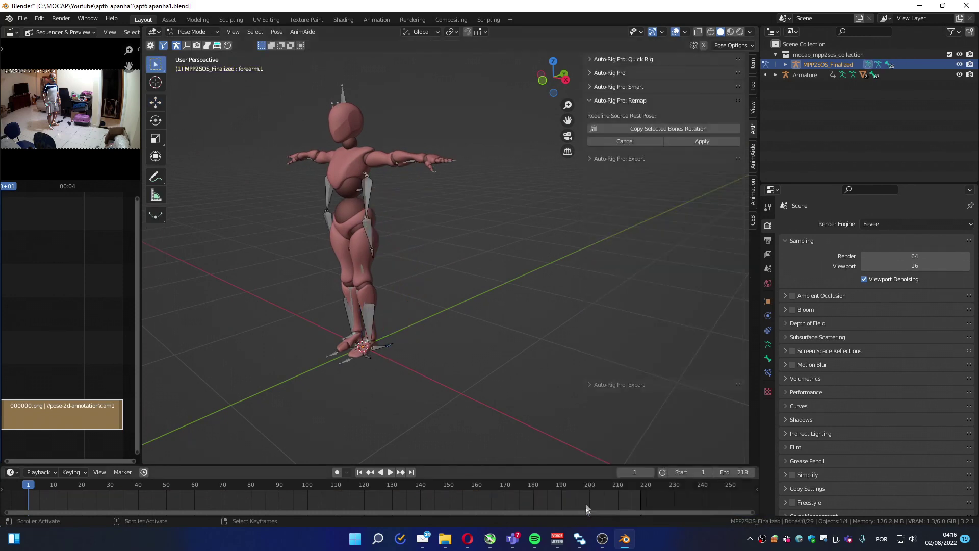
mouse_move(433, 311)
middle_down()
mouse_move(343, 309)
mouse_move(328, 284)
mouse_move(325, 237)
mouse_move(341, 283)
mouse_move(320, 262)
mouse_move(335, 304)
mouse_move(332, 257)
mouse_move(301, 314)
mouse_move(328, 323)
mouse_move(356, 287)
mouse_move(389, 317)
middle_up()
key(shift+z)
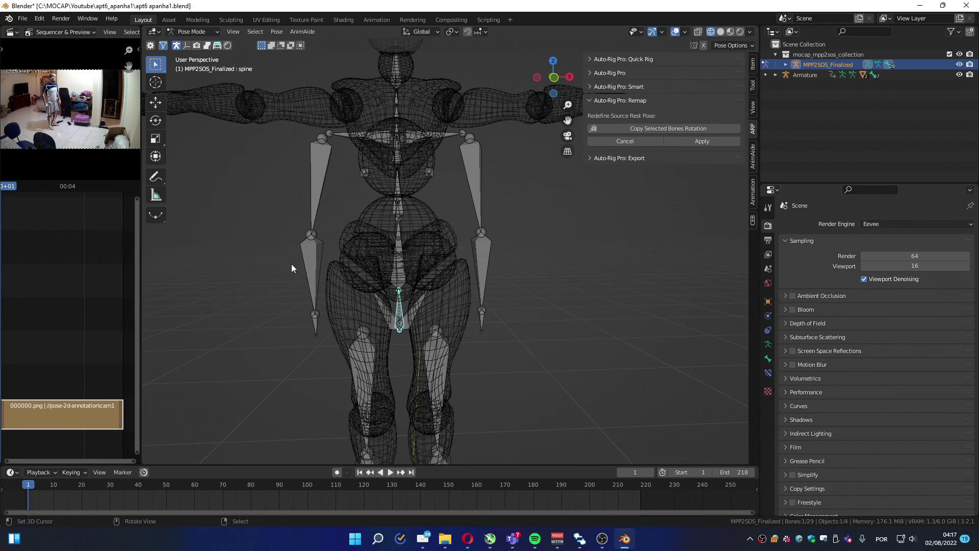
- Rotate the mocap rig's spine bone 180° around the Z axis
key(r)
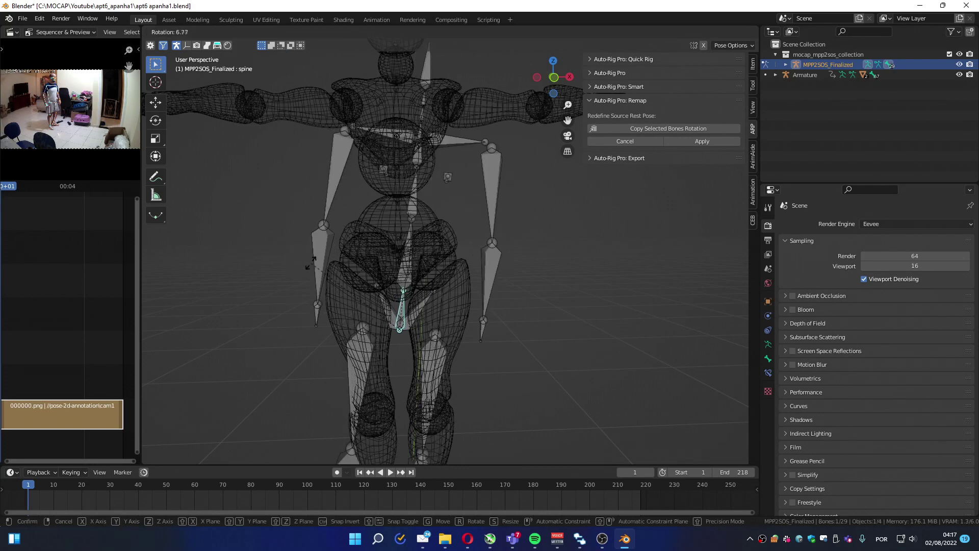
key(z)
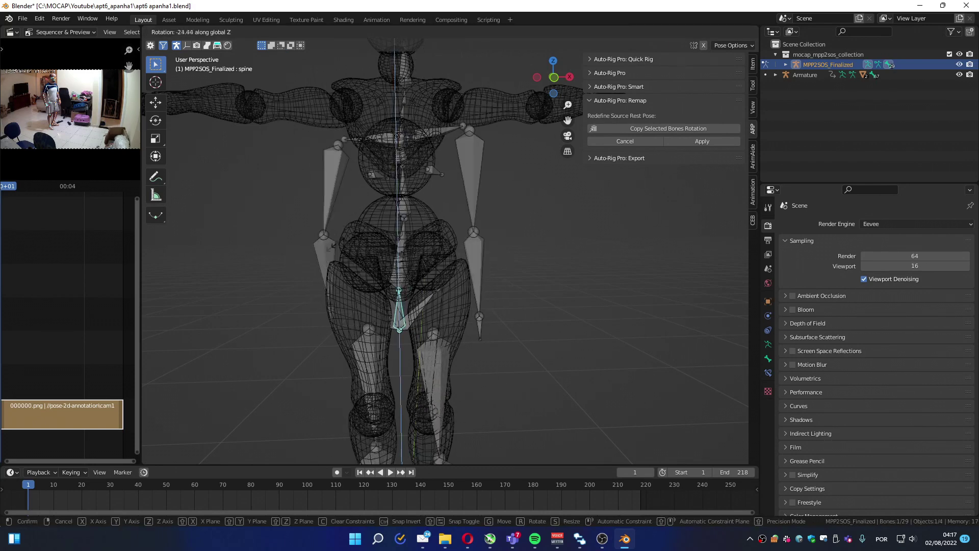
text(18)
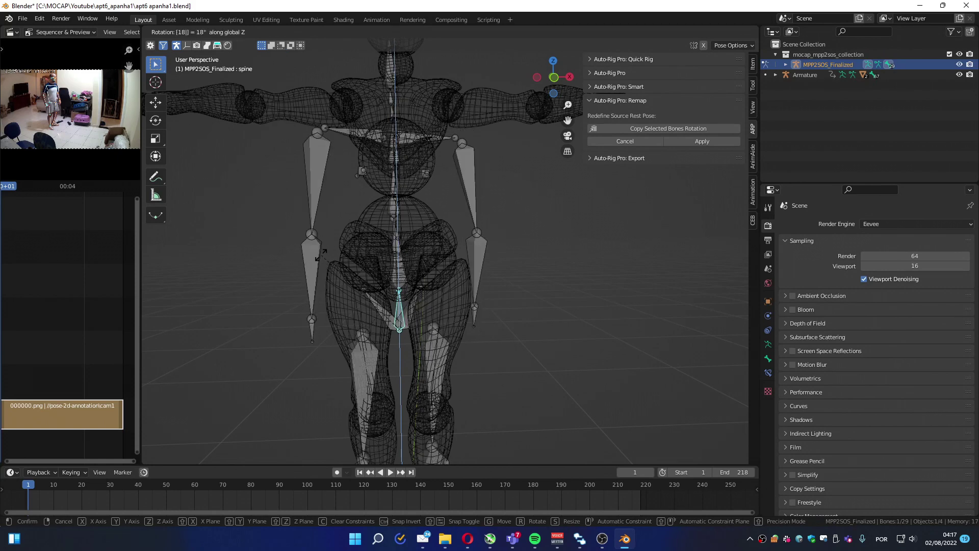
text(0)
key(Return)
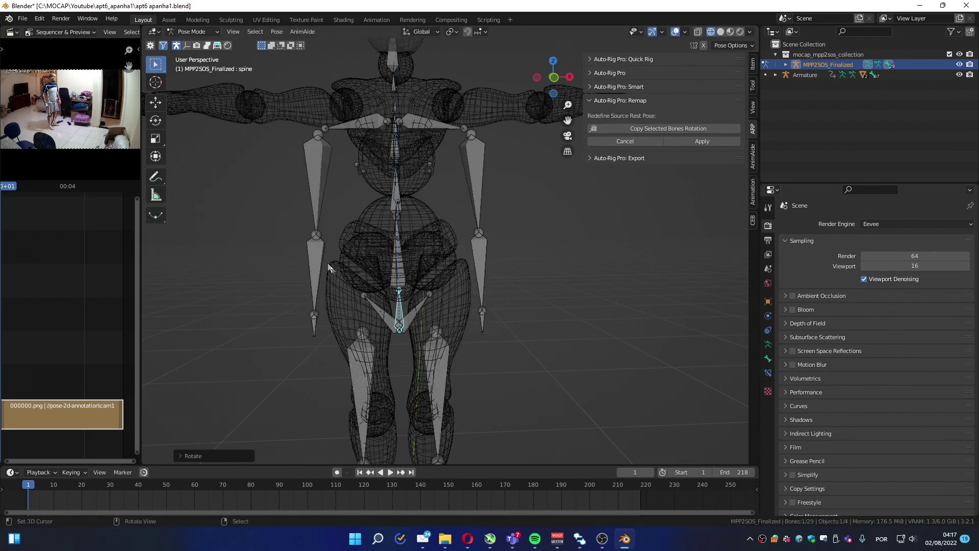
- Straighten all four arm bones into a T-pose with Copy Selected Bones Rotation and apply the rest pose
middle_drag(388, 291, 392, 236)
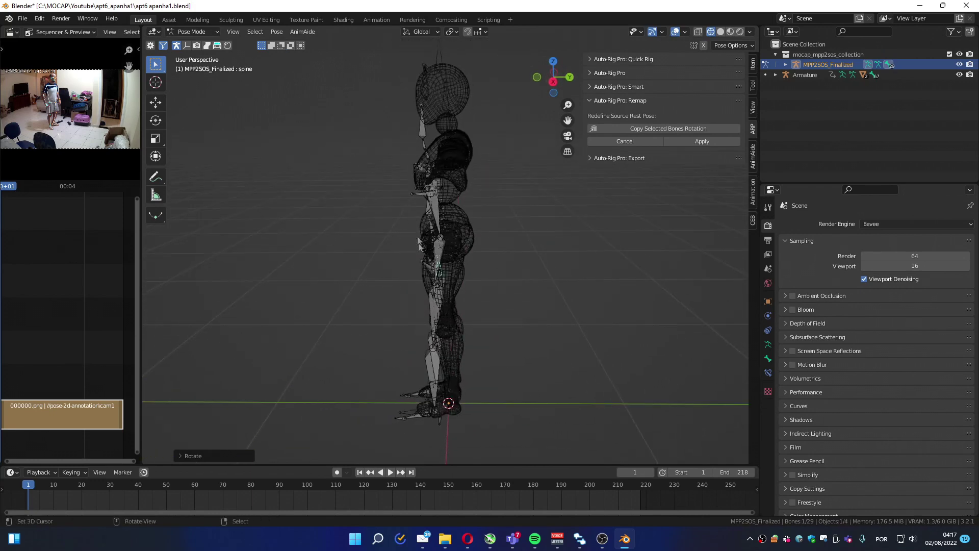
middle_drag(335, 274, 522, 215)
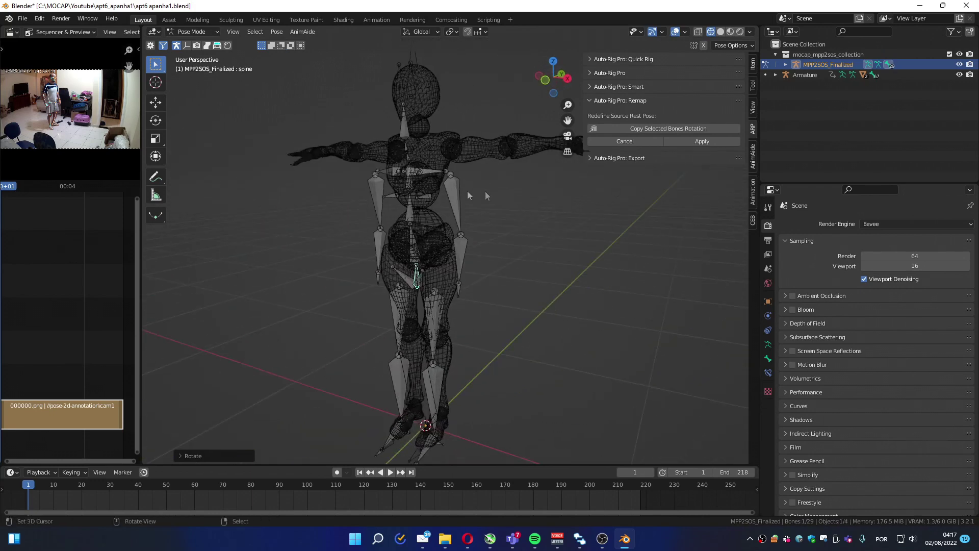
middle_drag(457, 203, 422, 243)
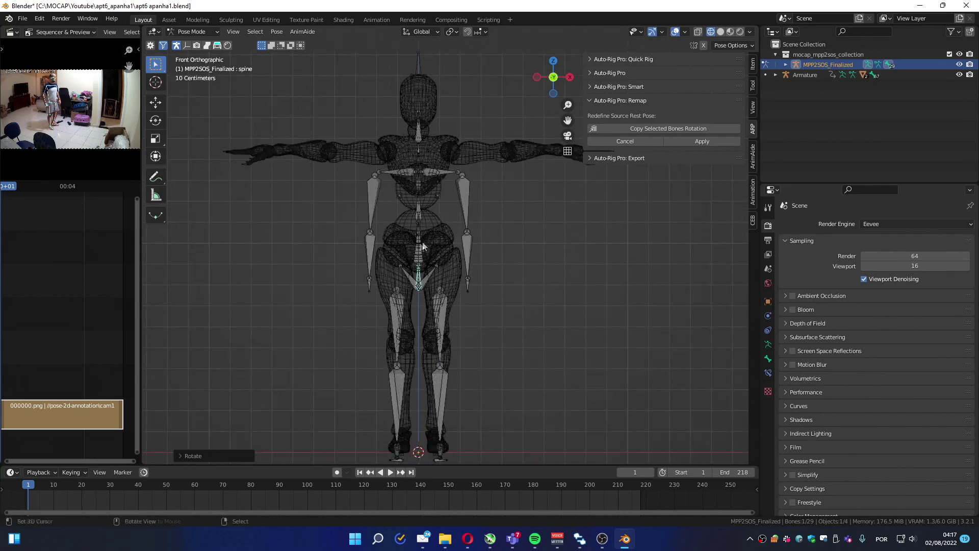
click(465, 199)
shift+click(466, 255)
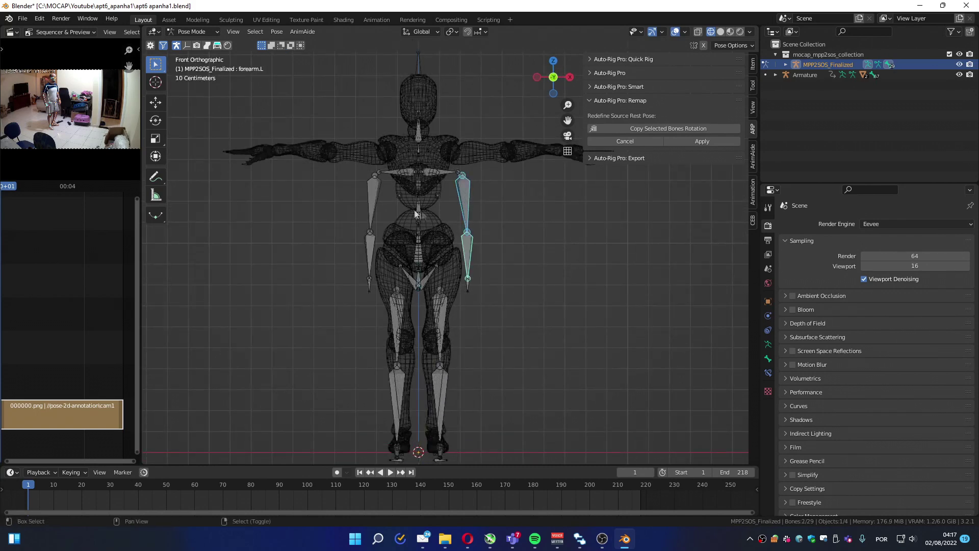
shift+click(374, 204)
shift+click(368, 255)
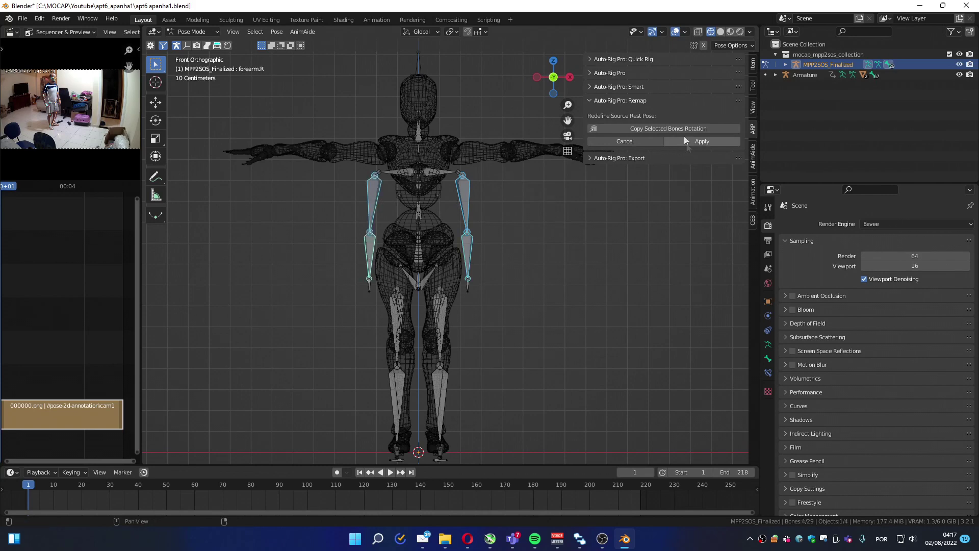
click(668, 129)
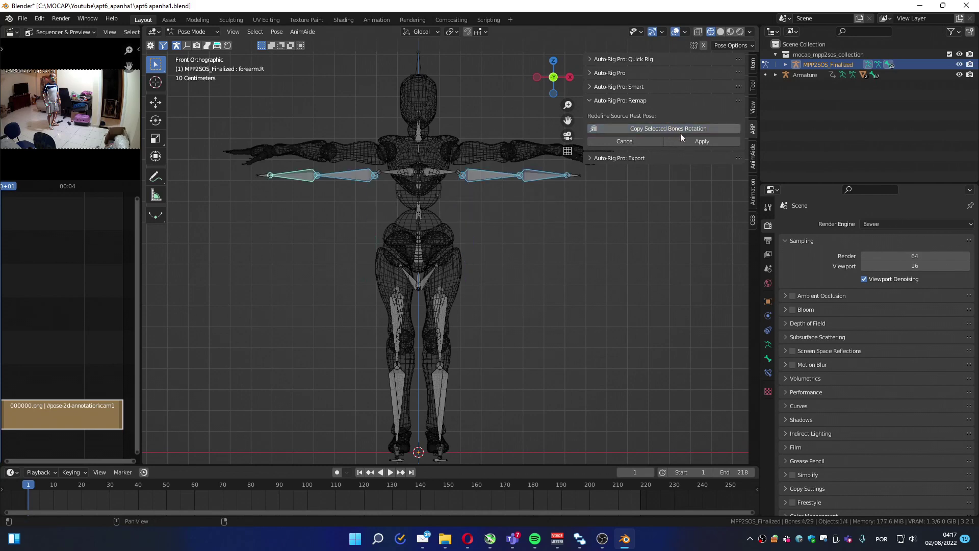
click(696, 141)
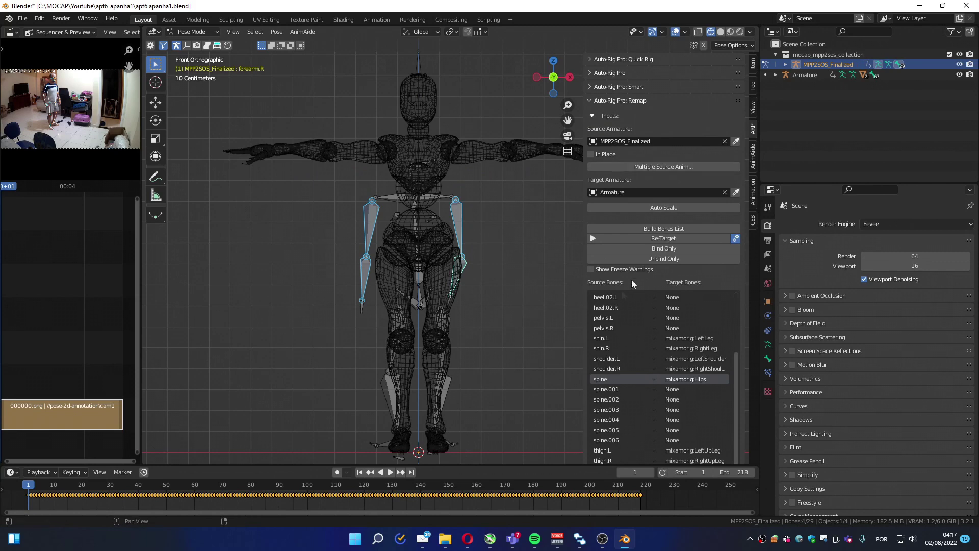
- Bind the character, play its motion in Solid shading, stop playback, then unbind it
click(643, 248)
key(space)
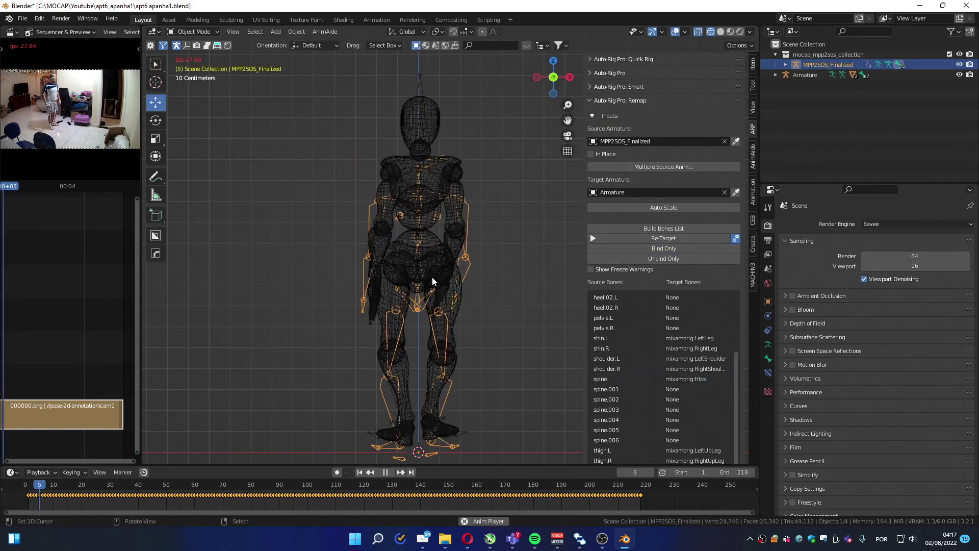
middle_drag(452, 291, 368, 301)
key(shift+z)
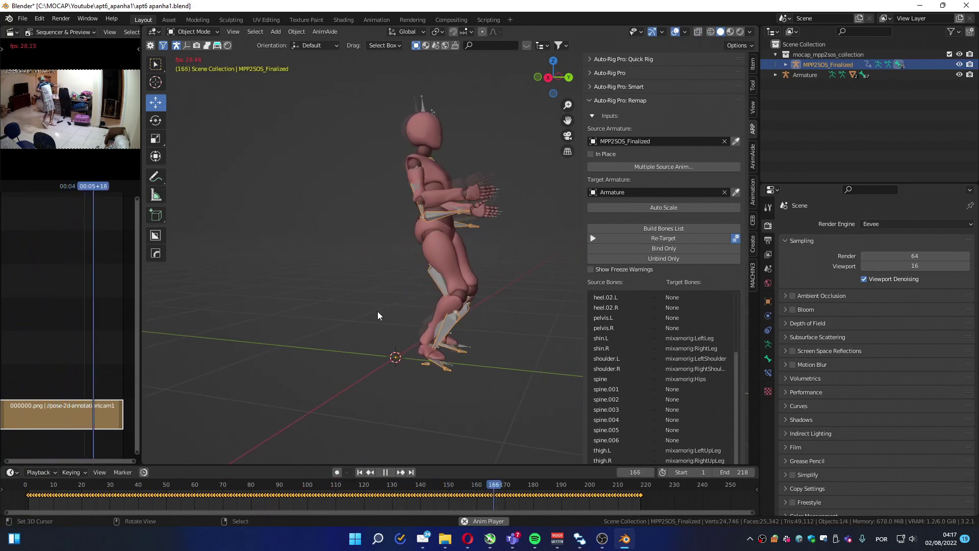
key(space)
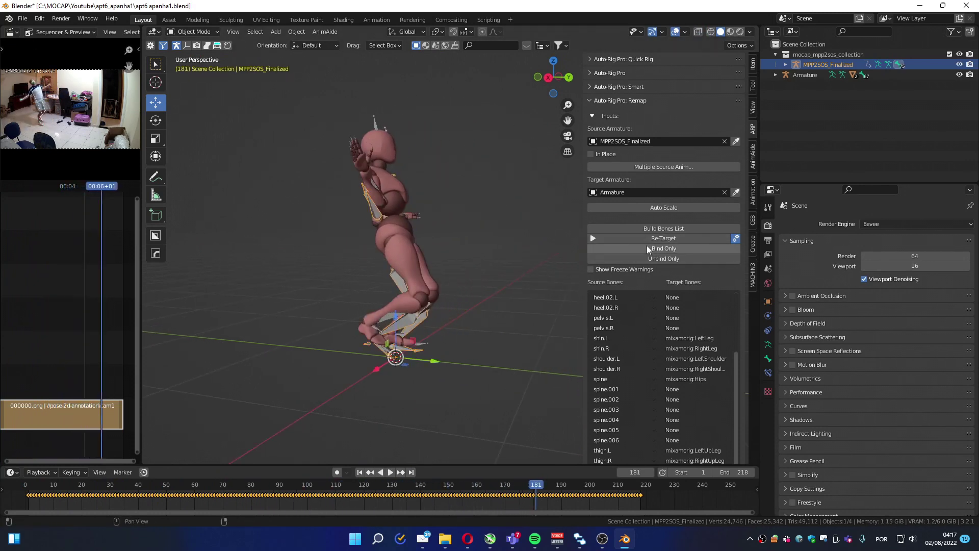
click(640, 257)
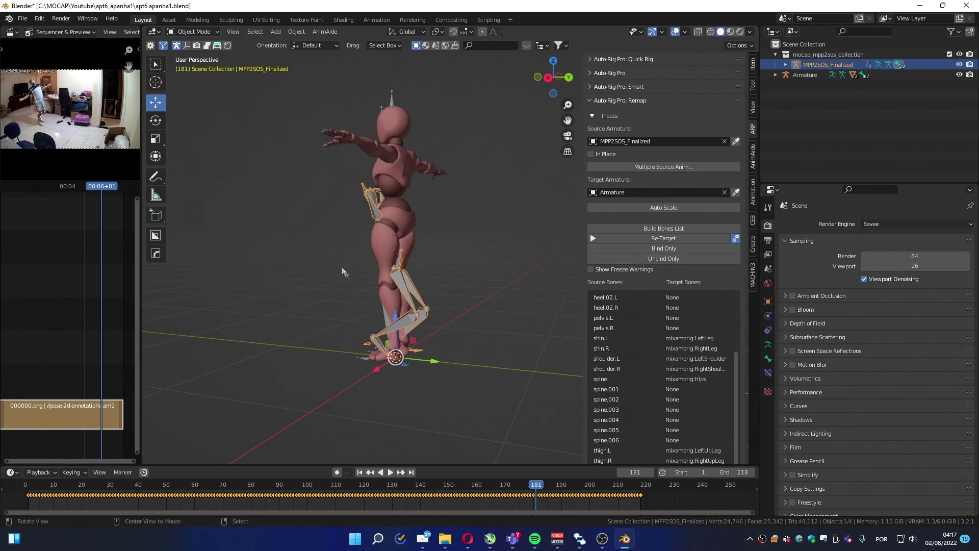
- Return to the animation start and match the rig's scale to the character with Auto Scale
drag(345, 479, 31, 484)
middle_drag(156, 416, 375, 328)
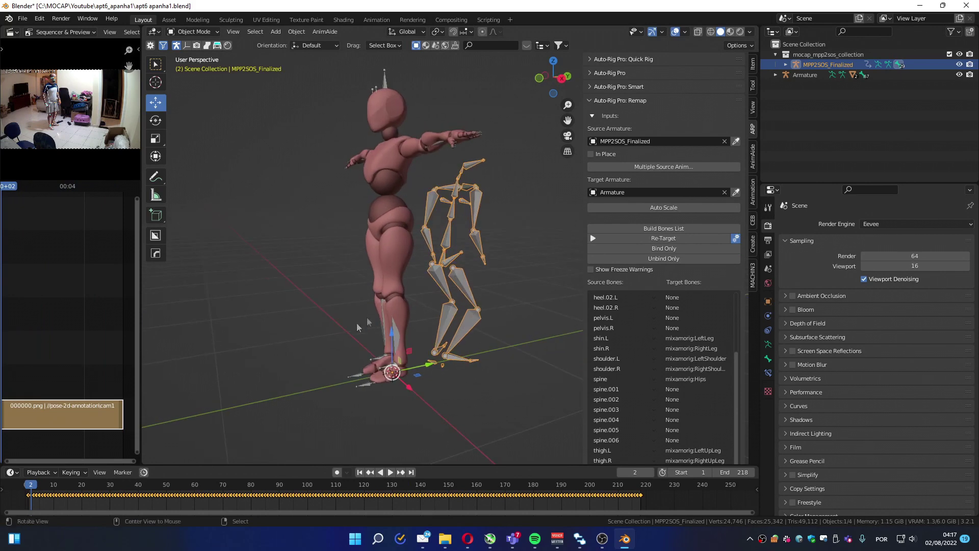
click(654, 209)
- Scale the mocap armature up to about 1.12, rebind the character and start playback
mouse_move(333, 251)
middle_down()
mouse_move(372, 258)
mouse_move(346, 265)
middle_up()
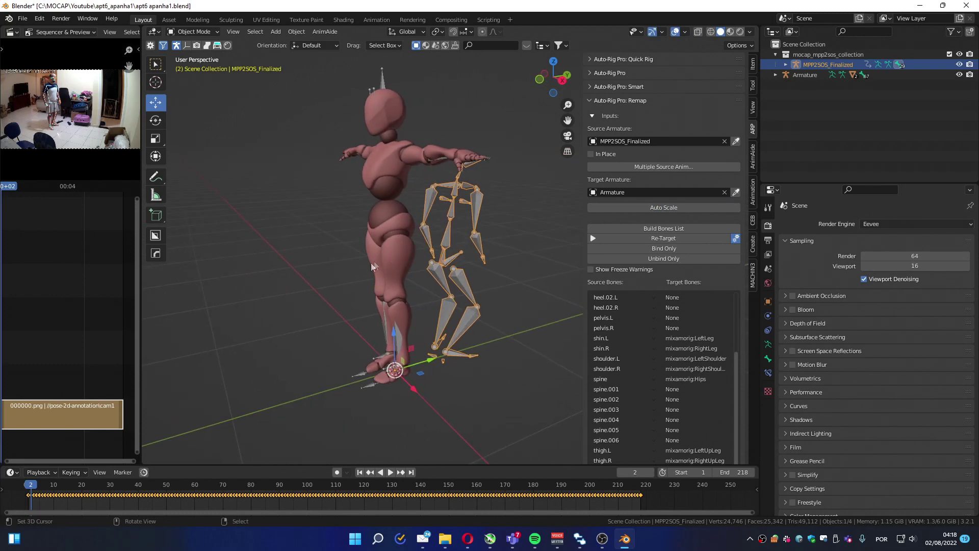
mouse_move(384, 264)
middle_down()
mouse_move(357, 262)
mouse_move(376, 261)
middle_up()
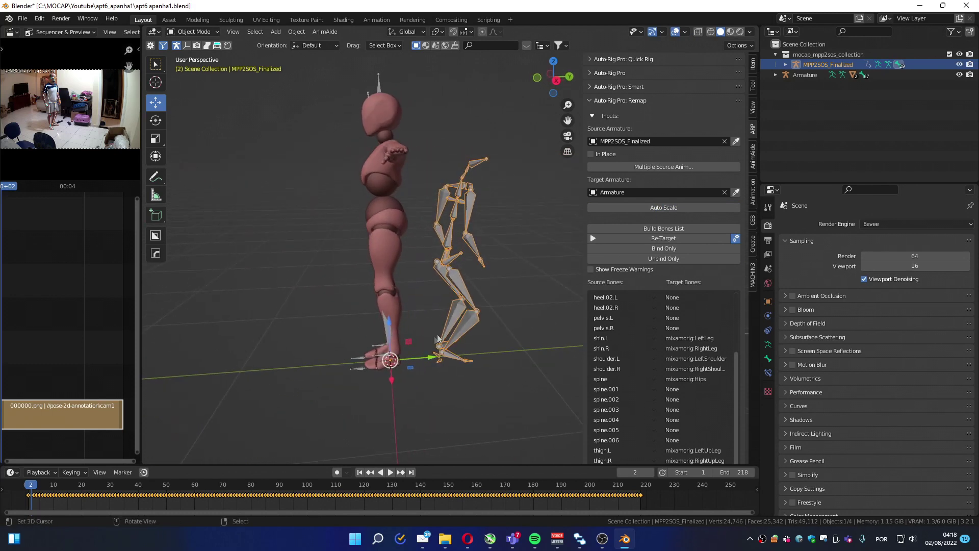
key(s)
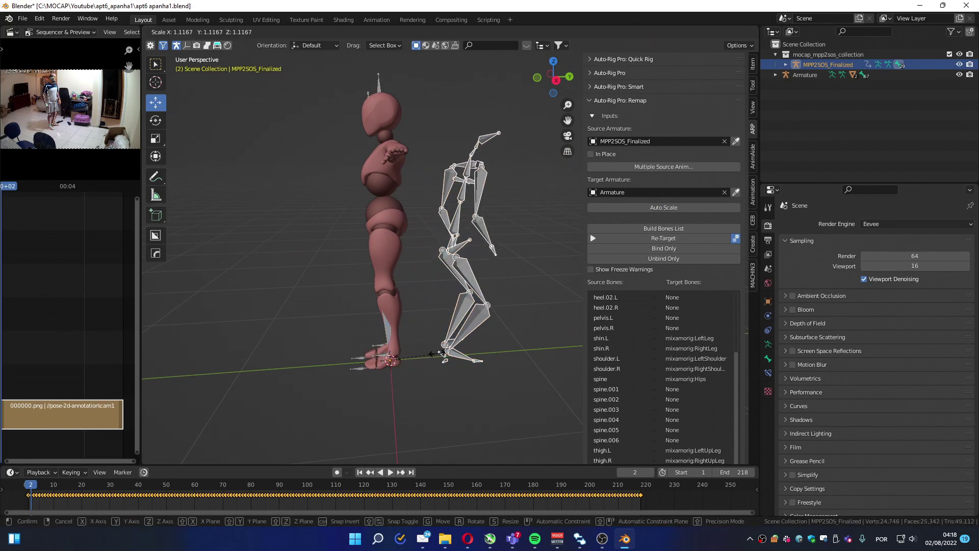
click(441, 355)
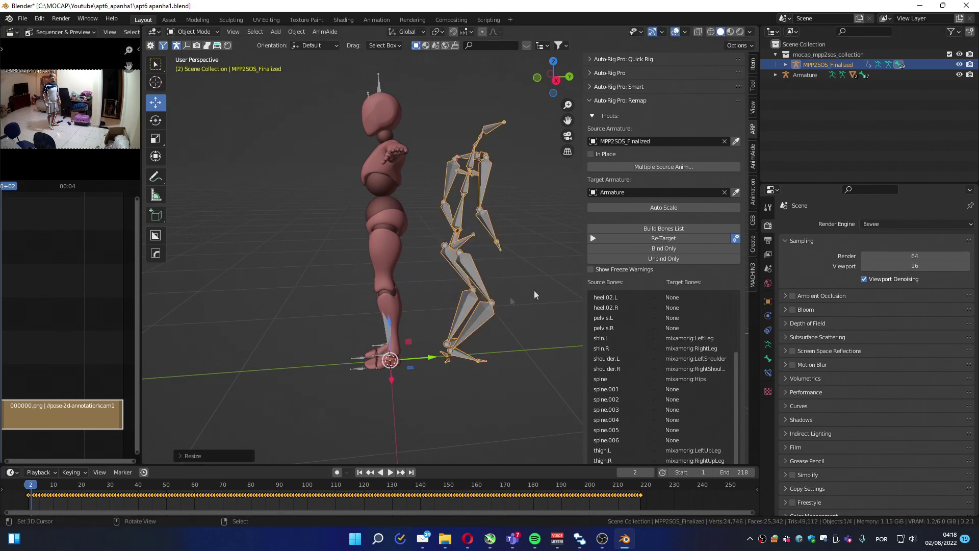
click(663, 249)
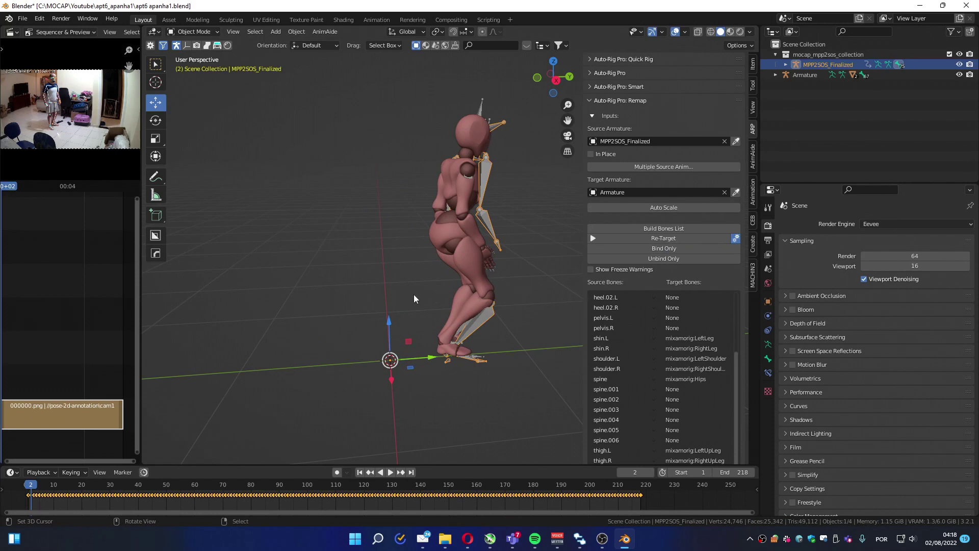
key(space)
- Review the playing animation from several angles and stop it at frame 58
middle_drag(457, 290, 401, 283)
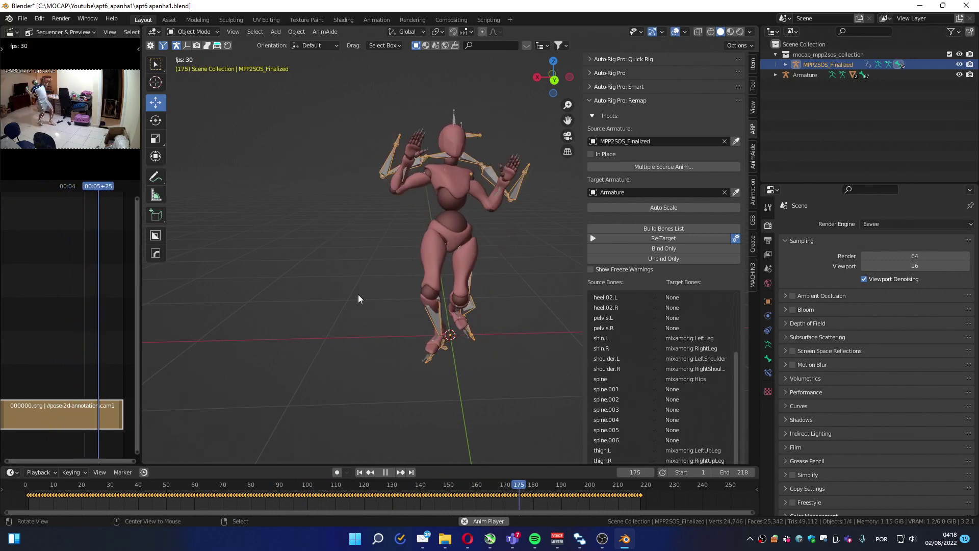
middle_drag(356, 299, 377, 299)
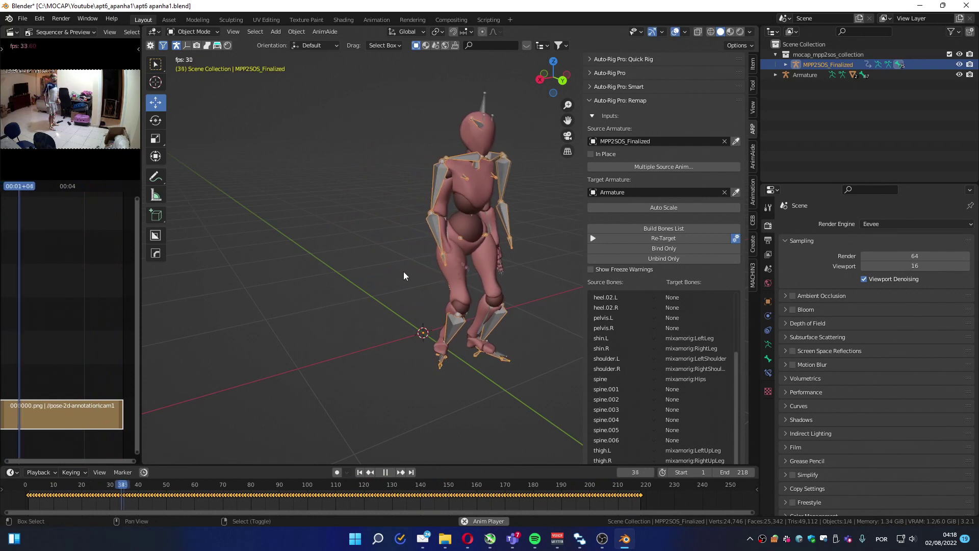
key(space)
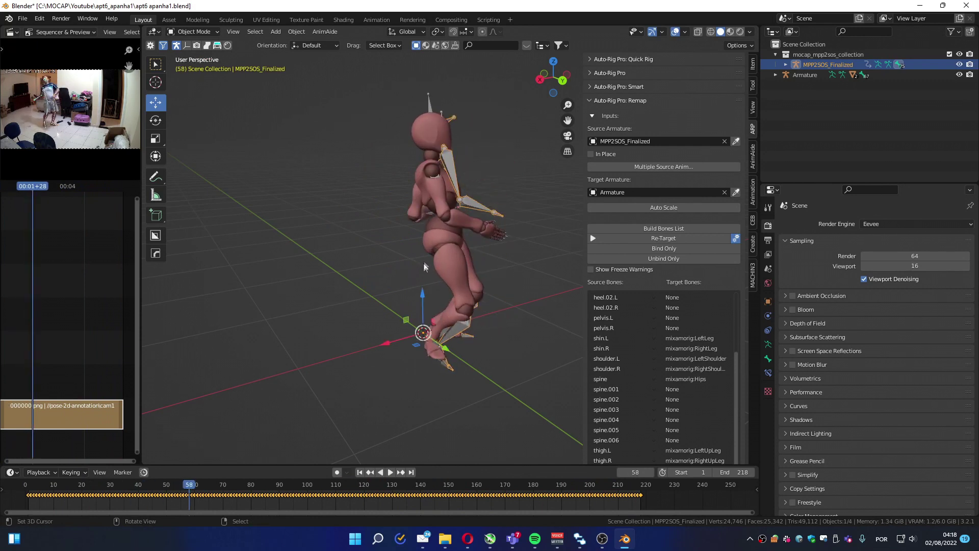